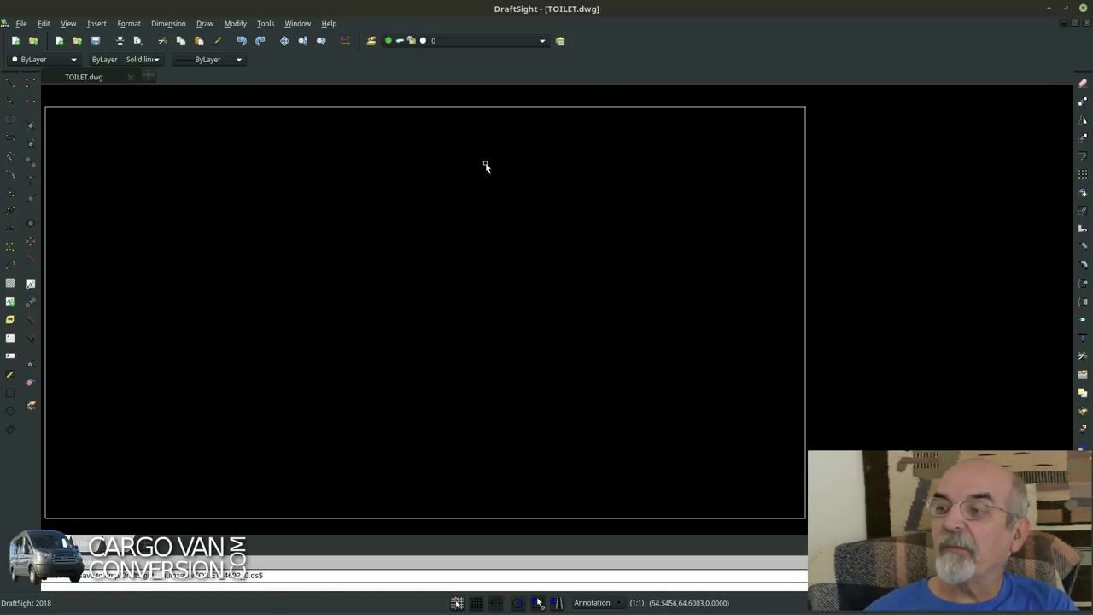
click(461, 41)
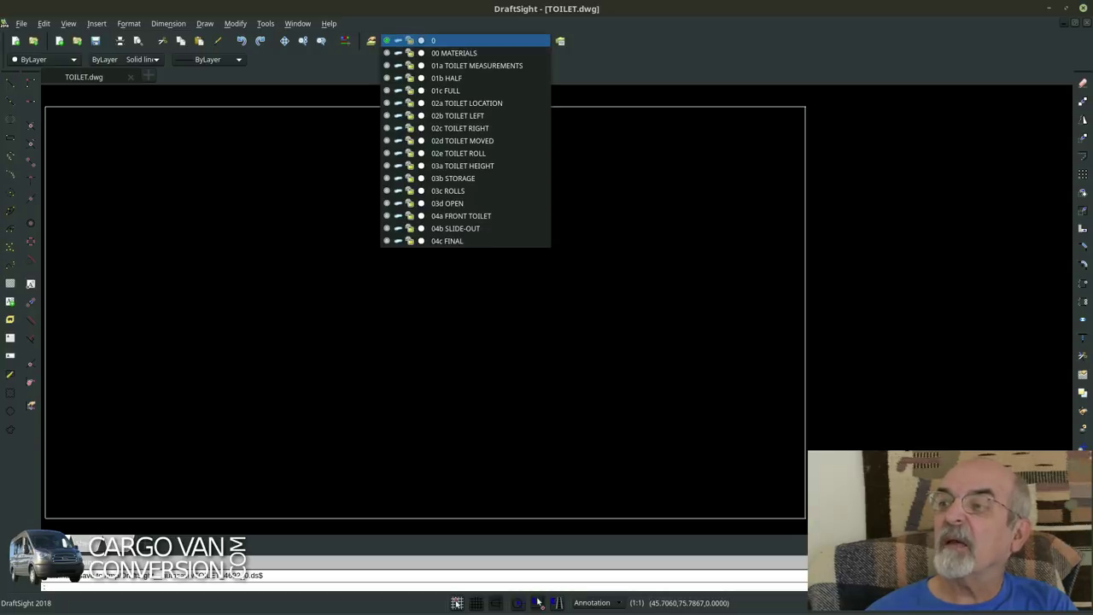
key(Down)
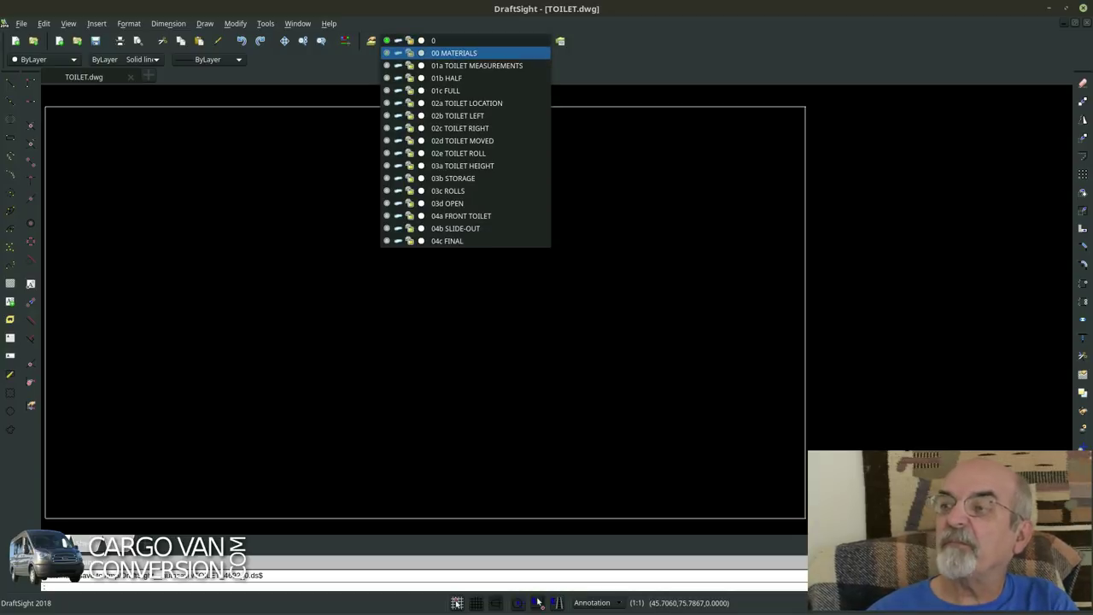
key(Return)
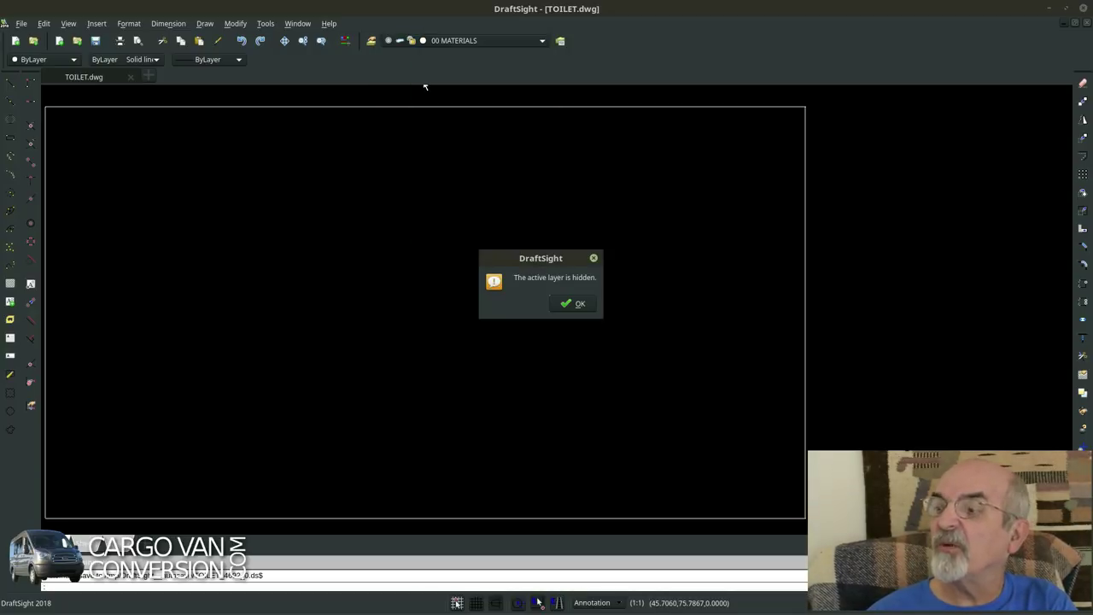
click(574, 303)
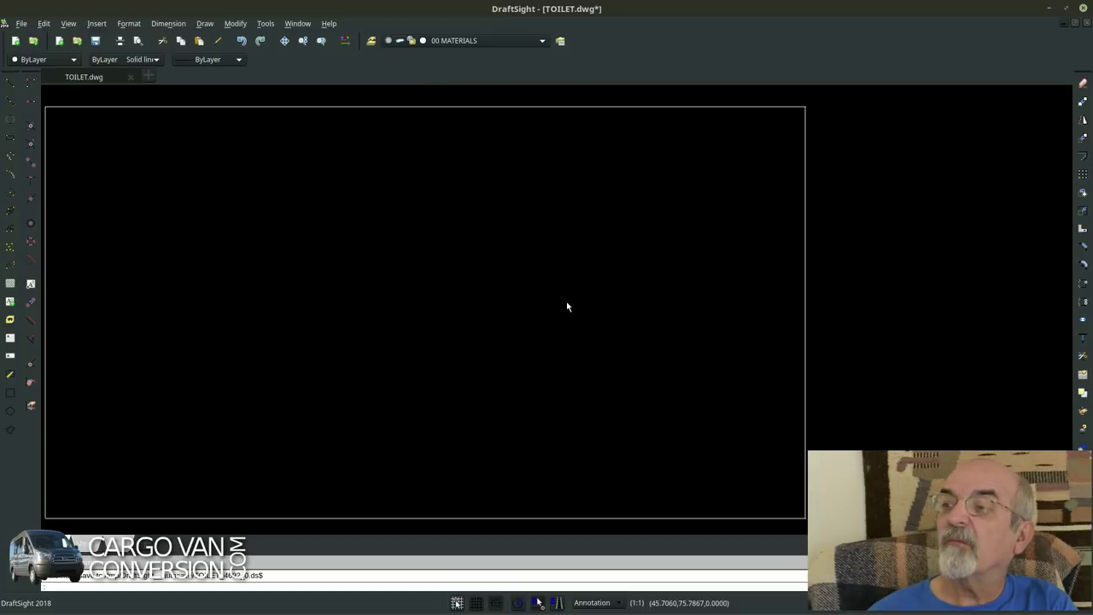
click(495, 40)
key(Down)
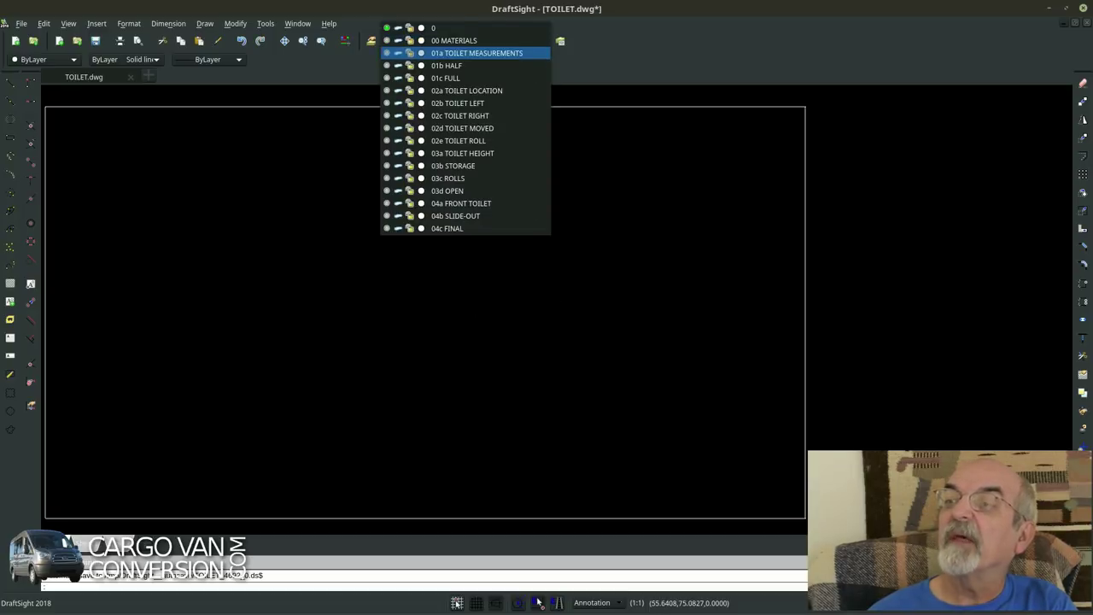
key(Up)
key(Up)
key(Return)
Step: Show the 00 MATERIALS layer while keeping layer 0 active
key(alt+Down)
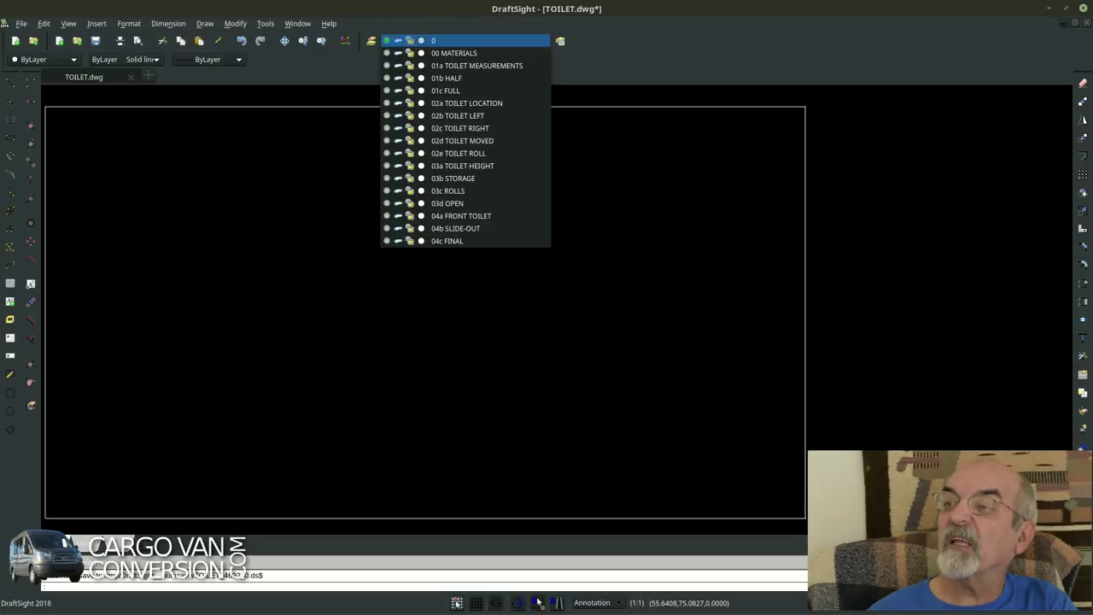
key(Down)
key(Up)
key(Down)
key(Down)
key(Down)
key(Down)
key(Down)
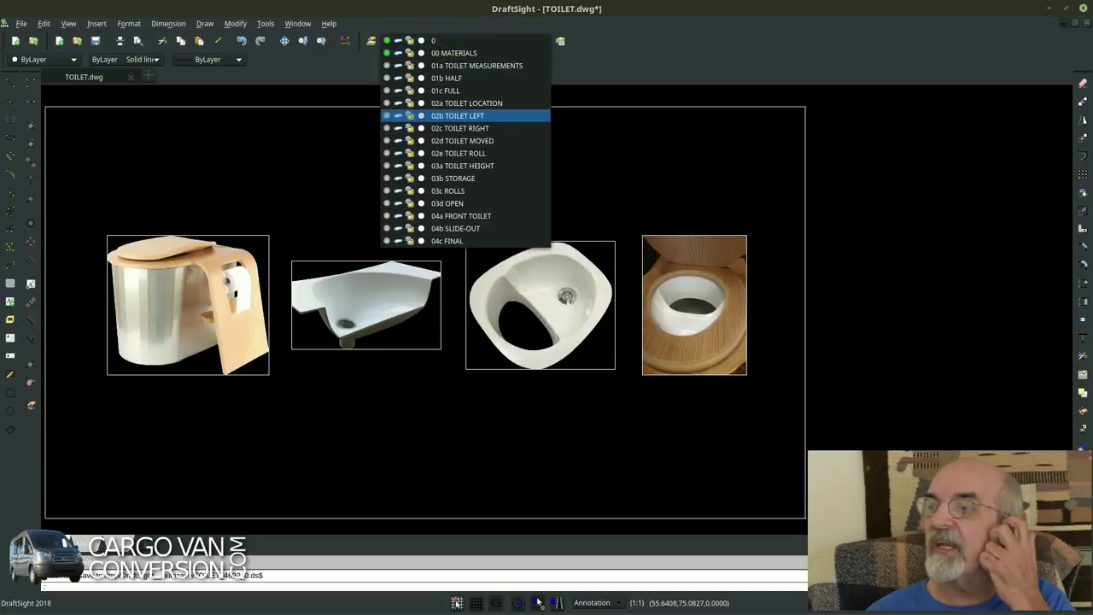
key(Escape)
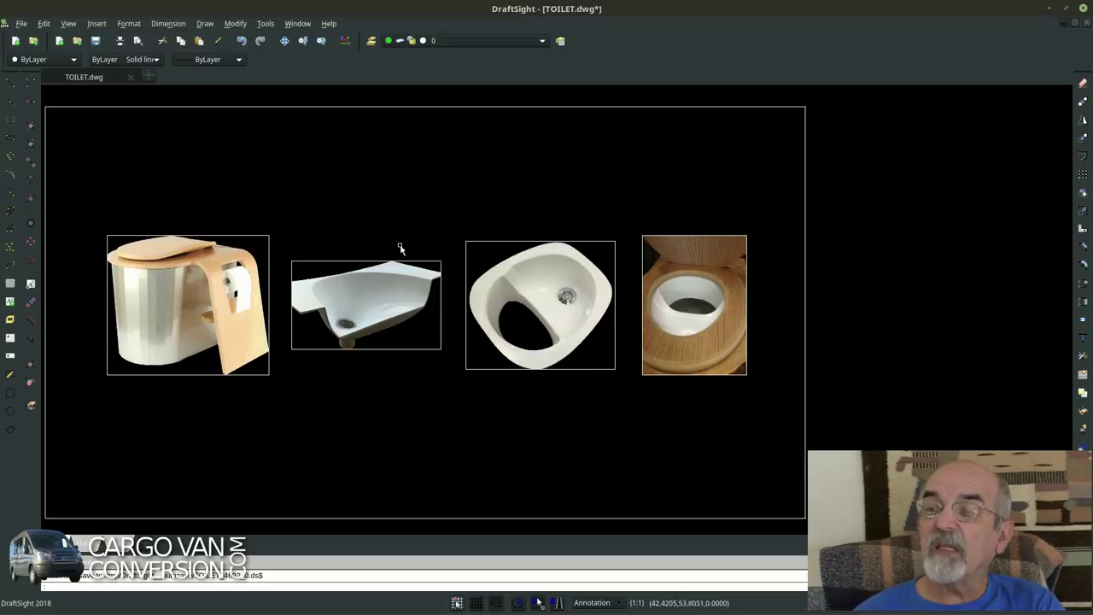
Step: Highlight in turn the pictures of the complete toilet, the top view of the white bowl insert and the wooden seat
click(266, 250)
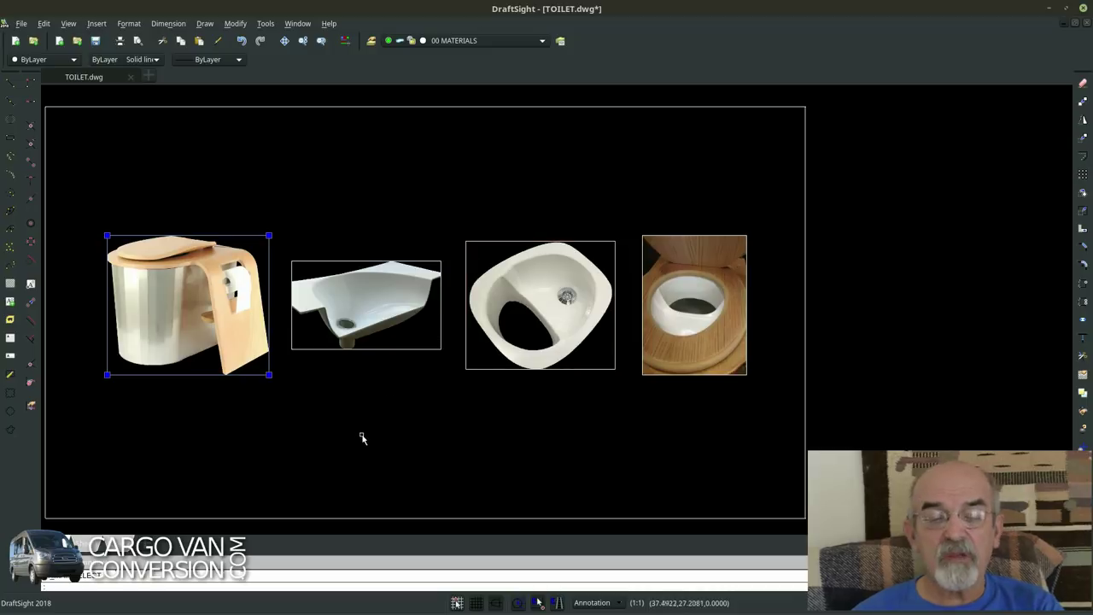
key(Escape)
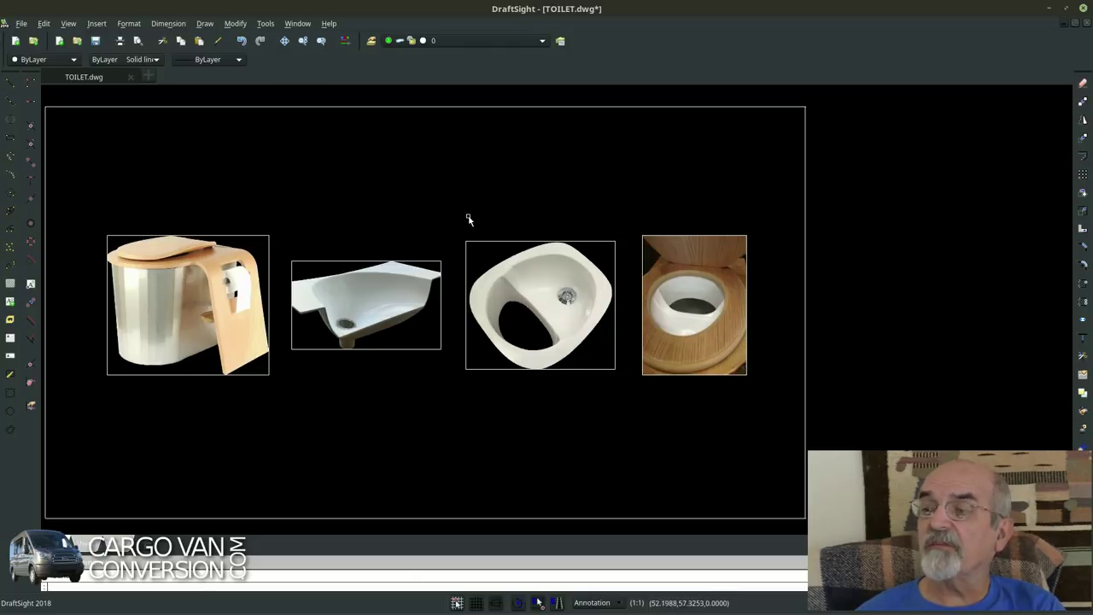
click(474, 372)
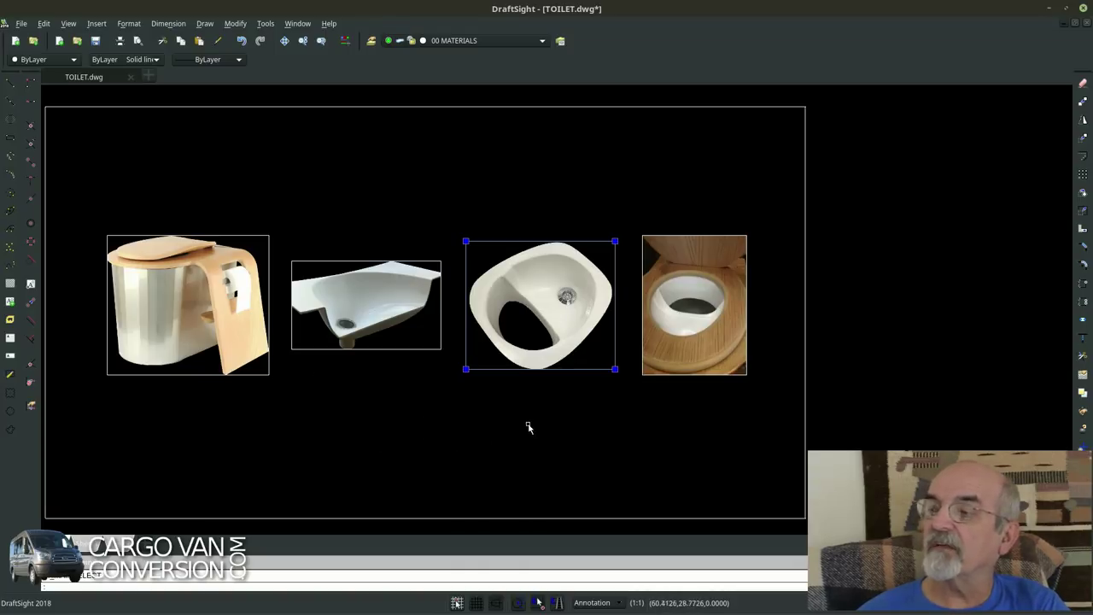
key(Escape)
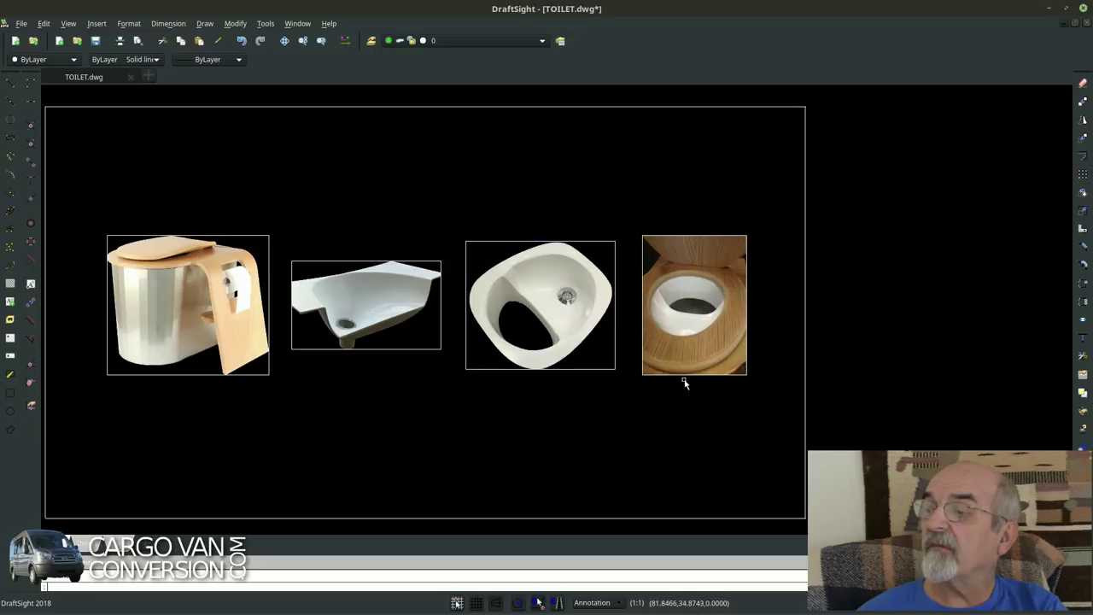
click(683, 379)
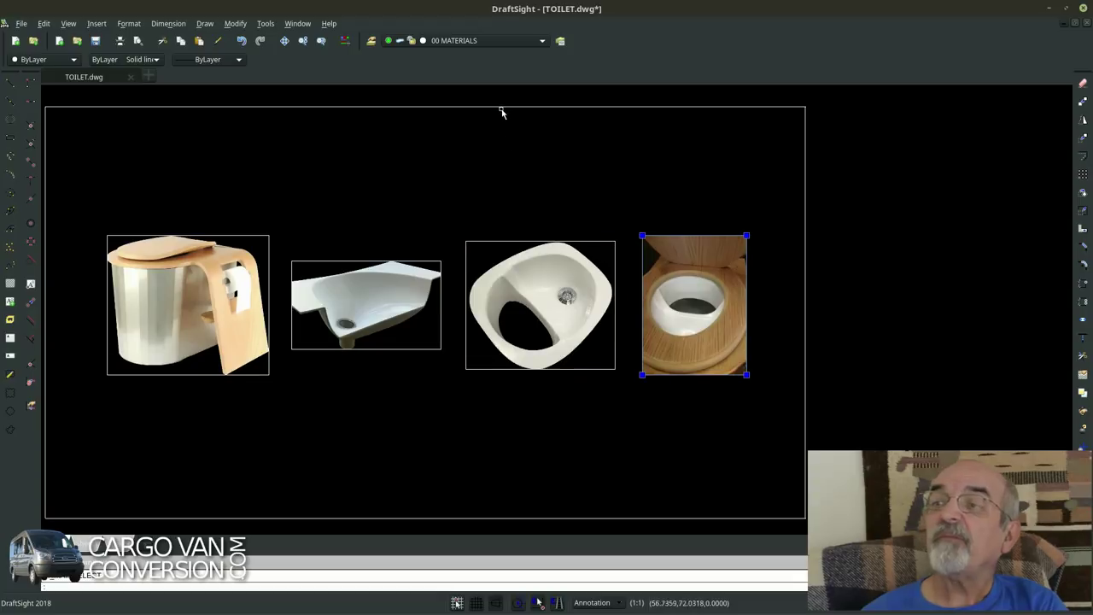
Step: Hide the 00 MATERIALS layer and show the 01a TOILET MEASUREMENTS layer
click(495, 40)
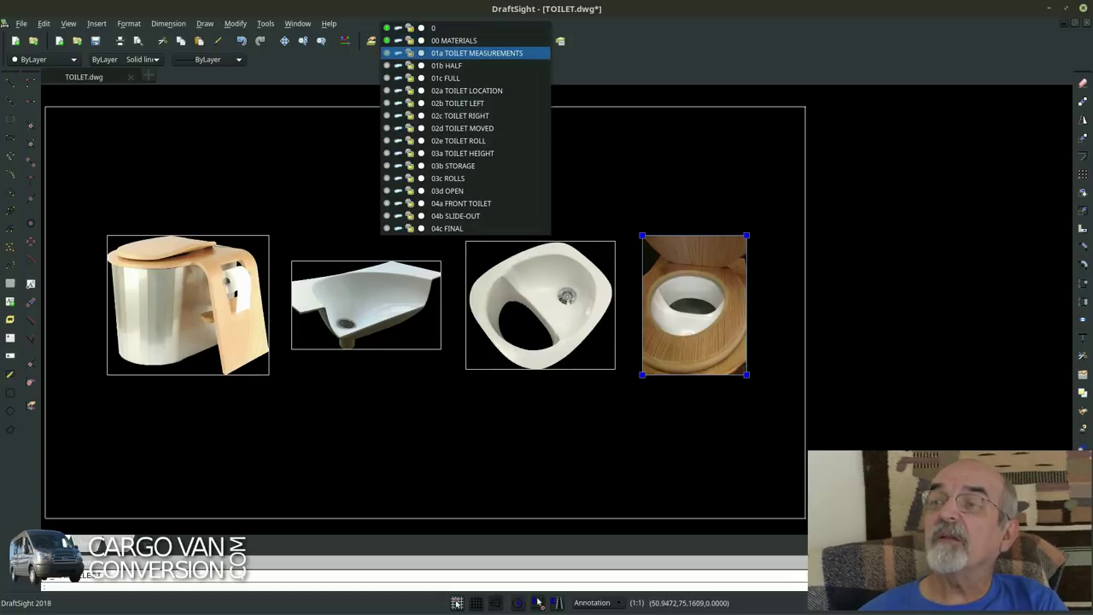
click(387, 40)
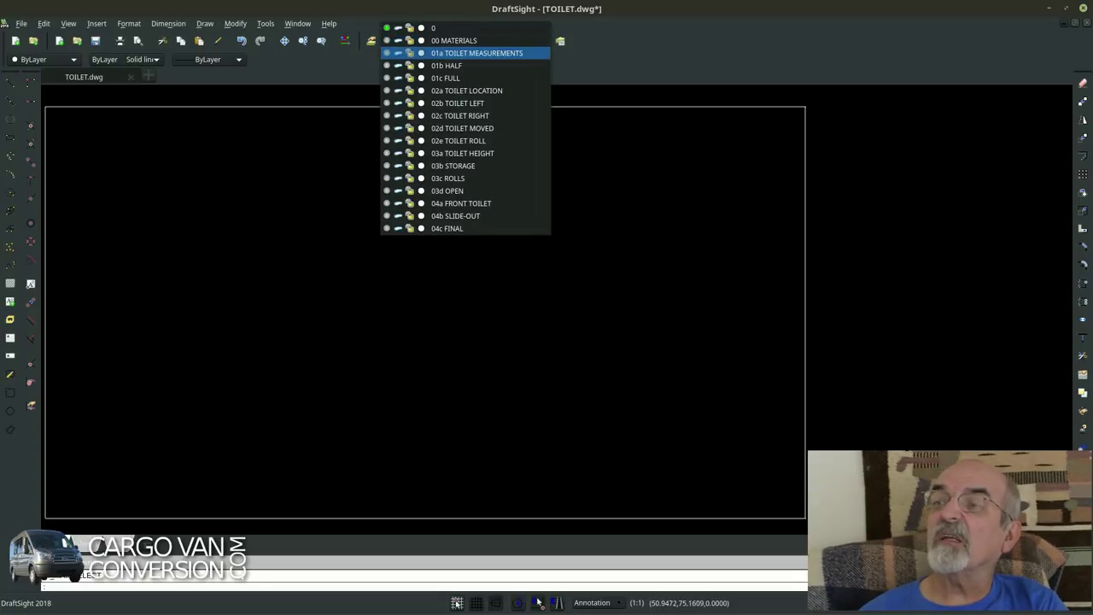
click(387, 53)
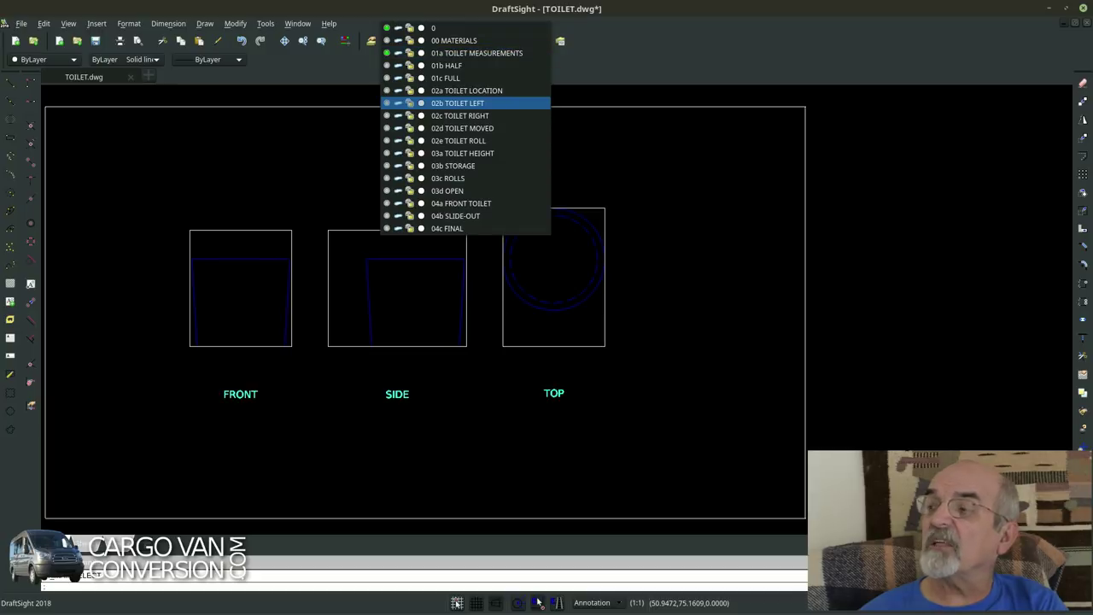
click(834, 181)
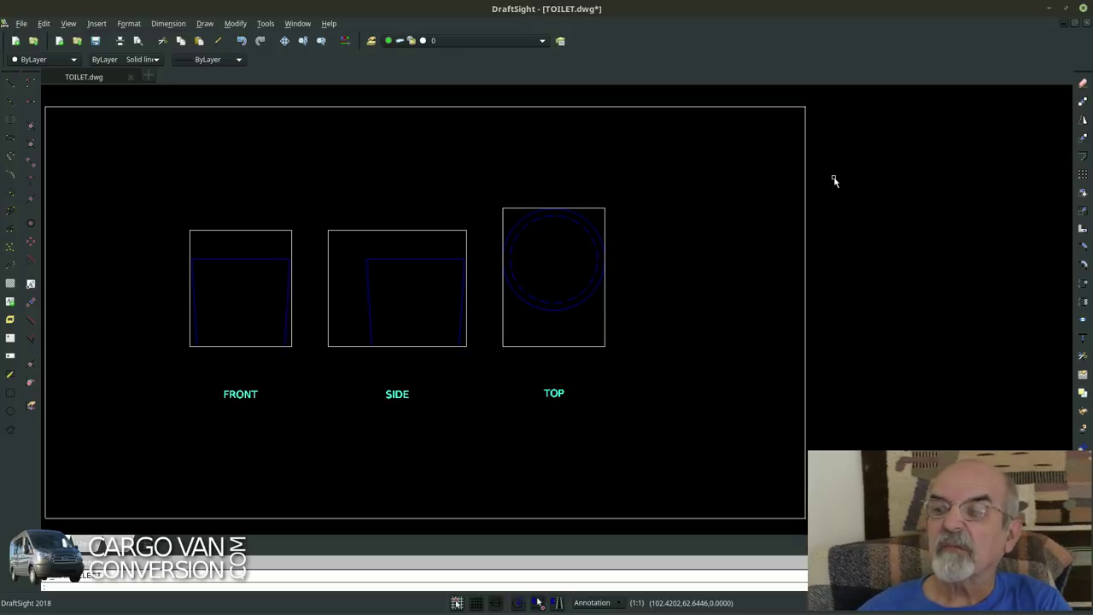
Step: Replace the visible 01a TOILET MEASUREMENTS layer with 02a TOILET LOCATION, leaving 01b HALF as the active layer
click(486, 41)
key(Down)
key(Down)
key(Down)
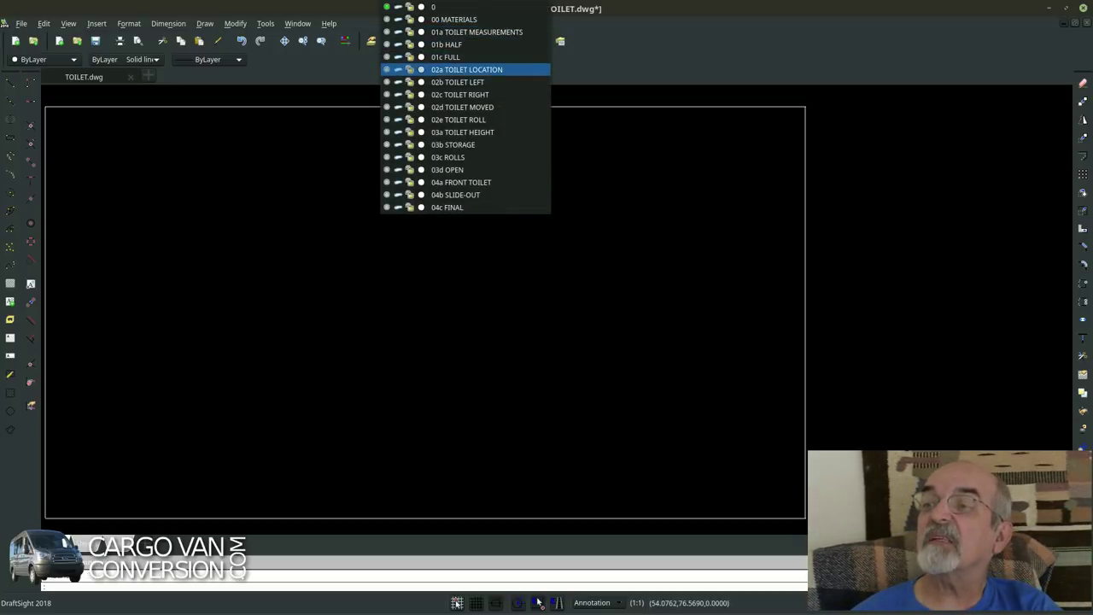
key(Down)
key(Down)
key(Down)
key(Down)
key(Escape)
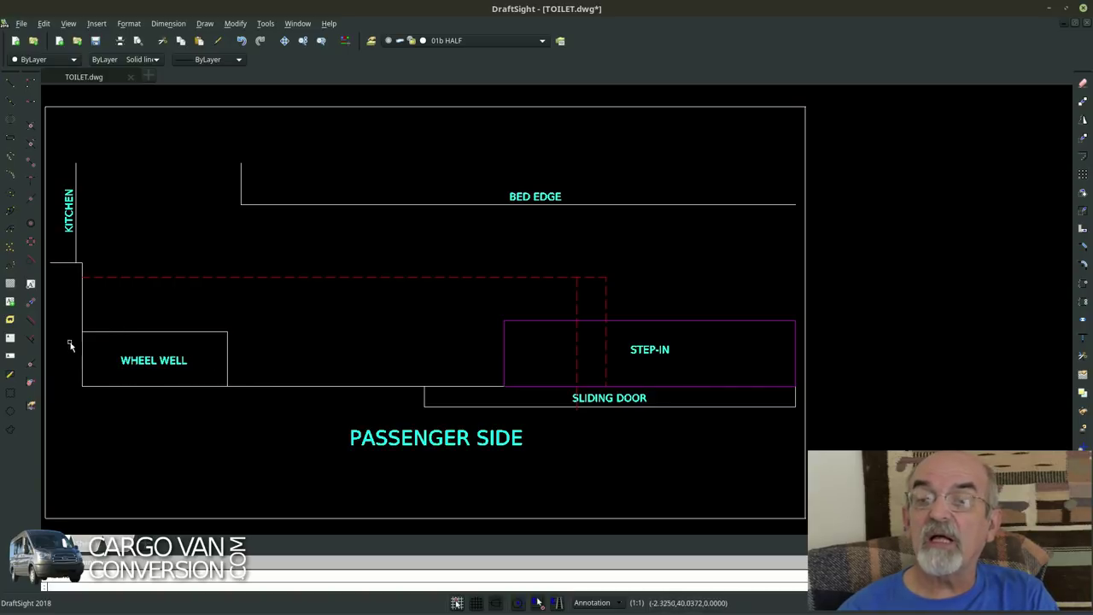
Step: Highlight the wheel well, the van wall outline, the kitchen edge and the sliding door in the passenger side plan
click(124, 336)
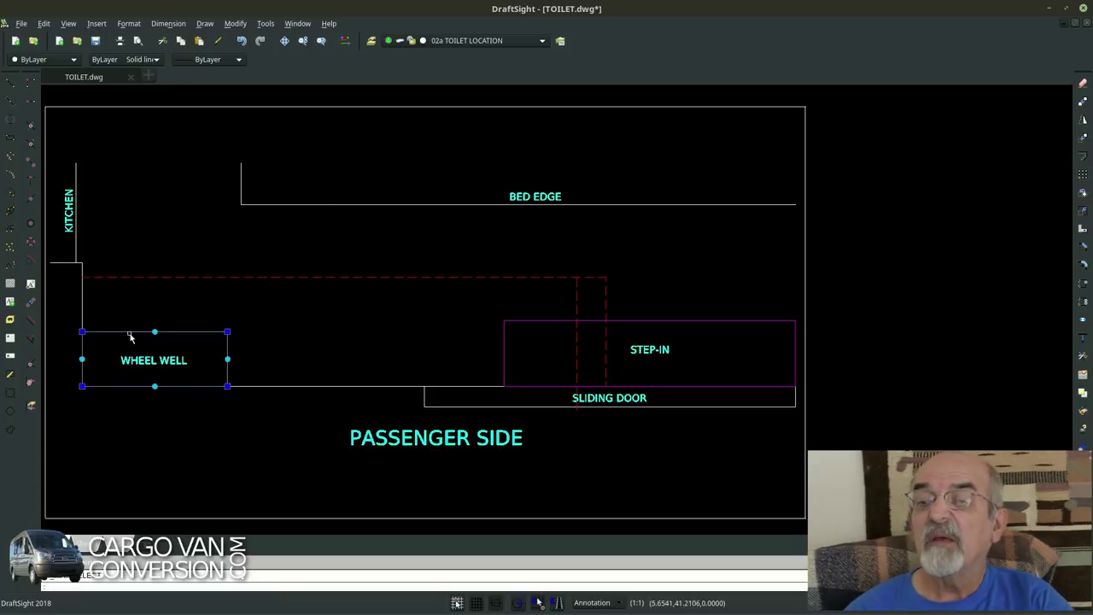
key(Escape)
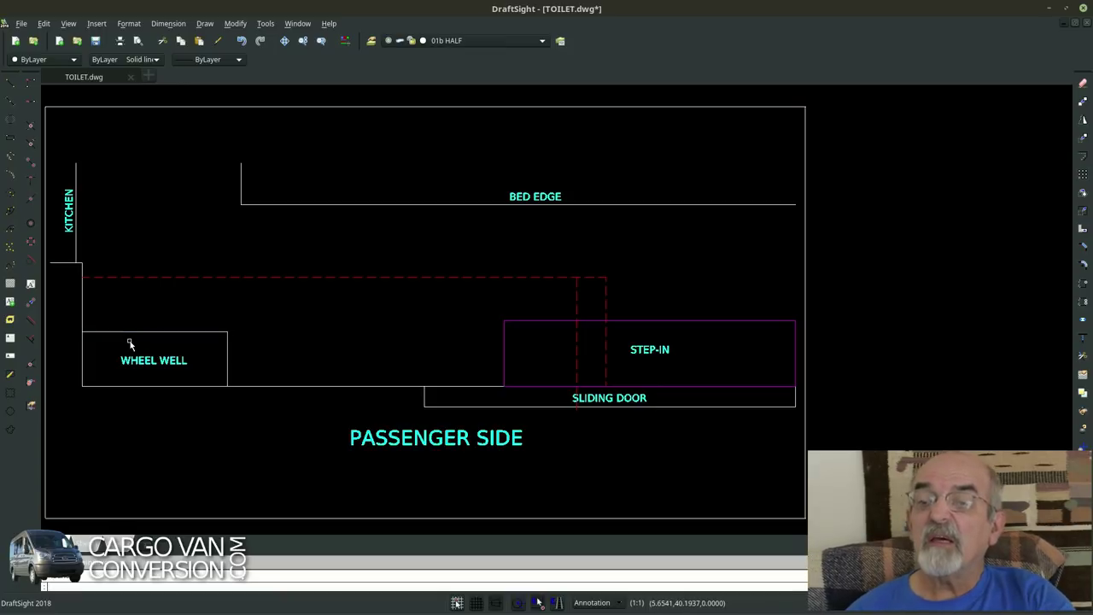
click(81, 298)
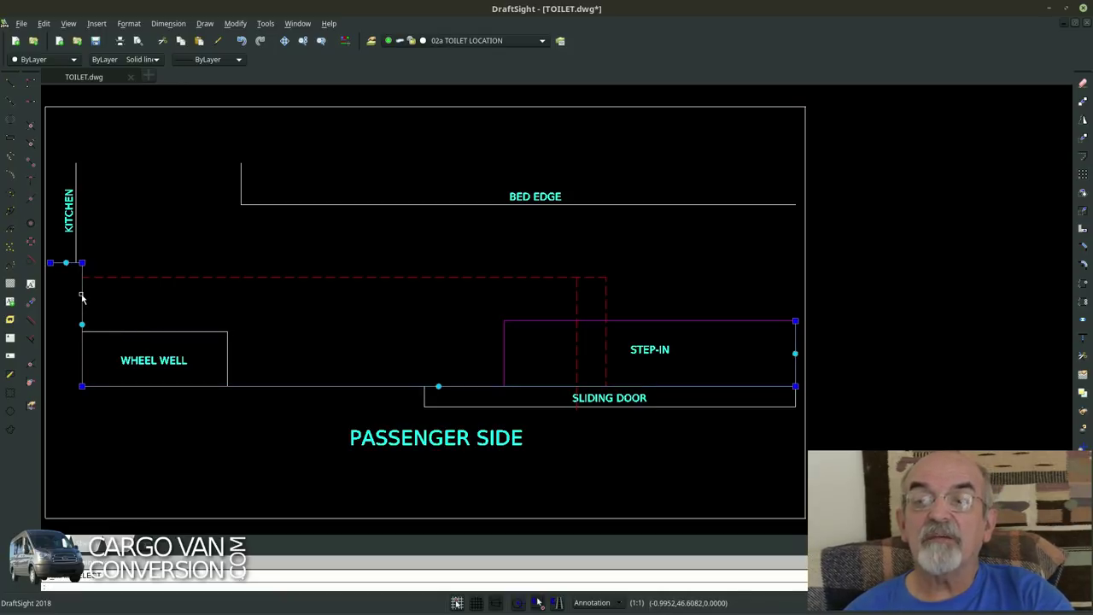
click(76, 213)
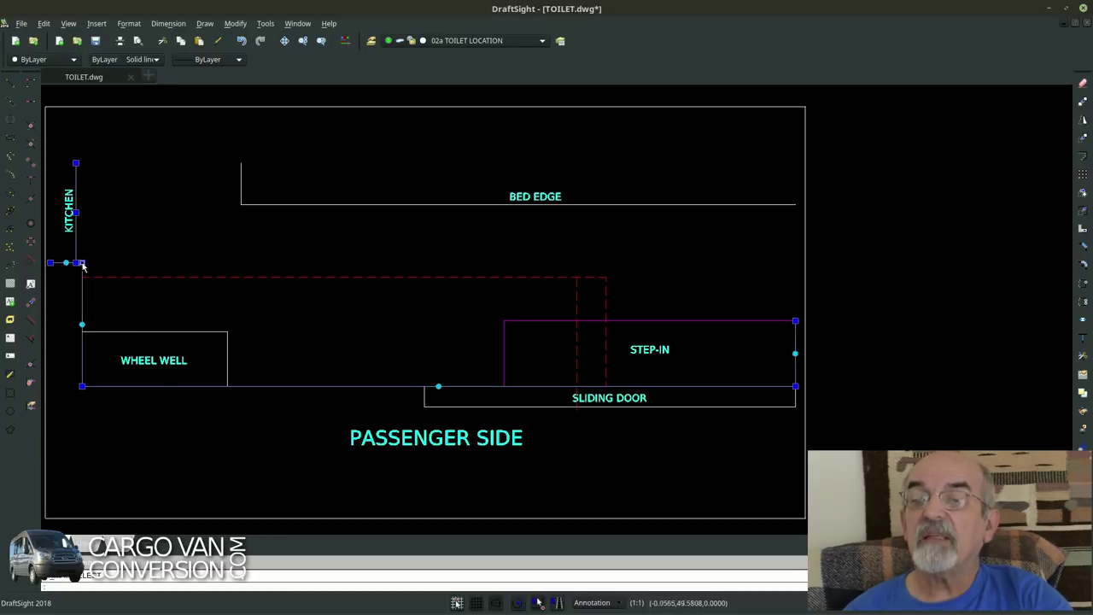
key(Escape)
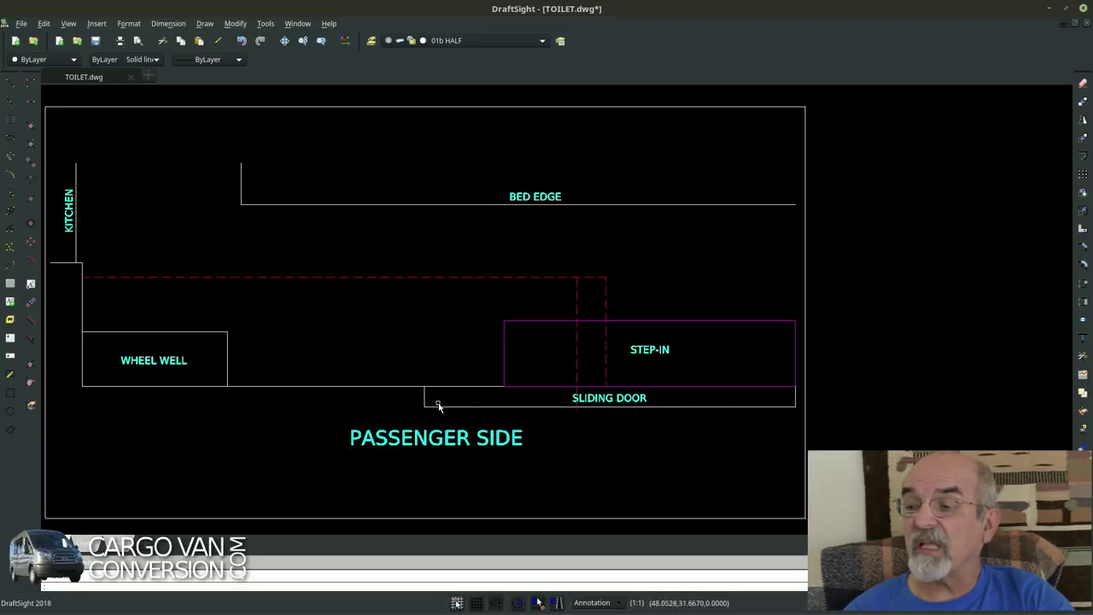
click(435, 407)
click(433, 405)
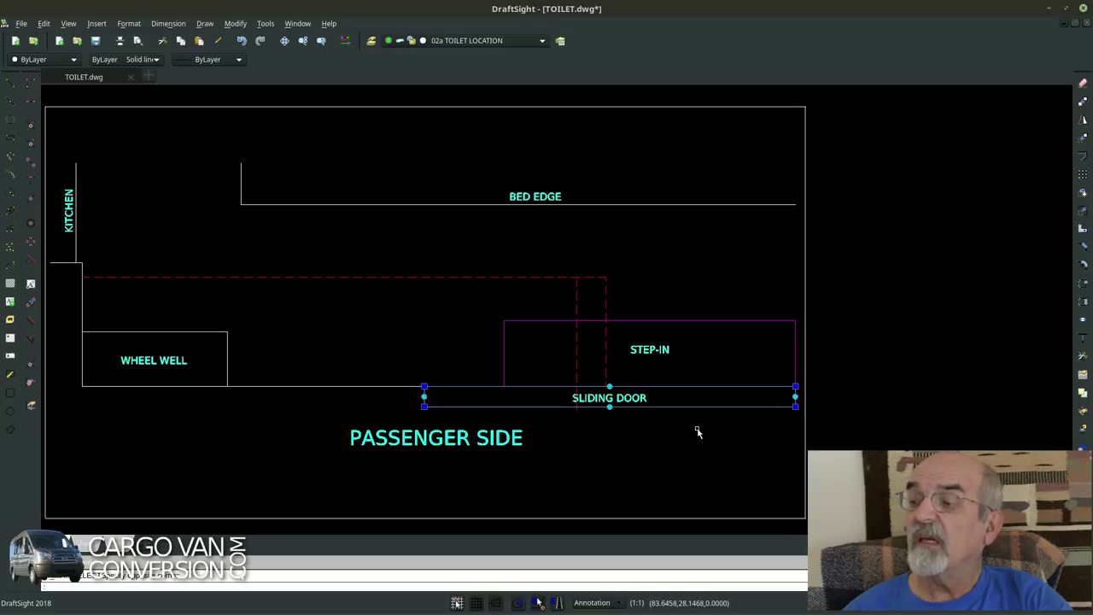
key(Escape)
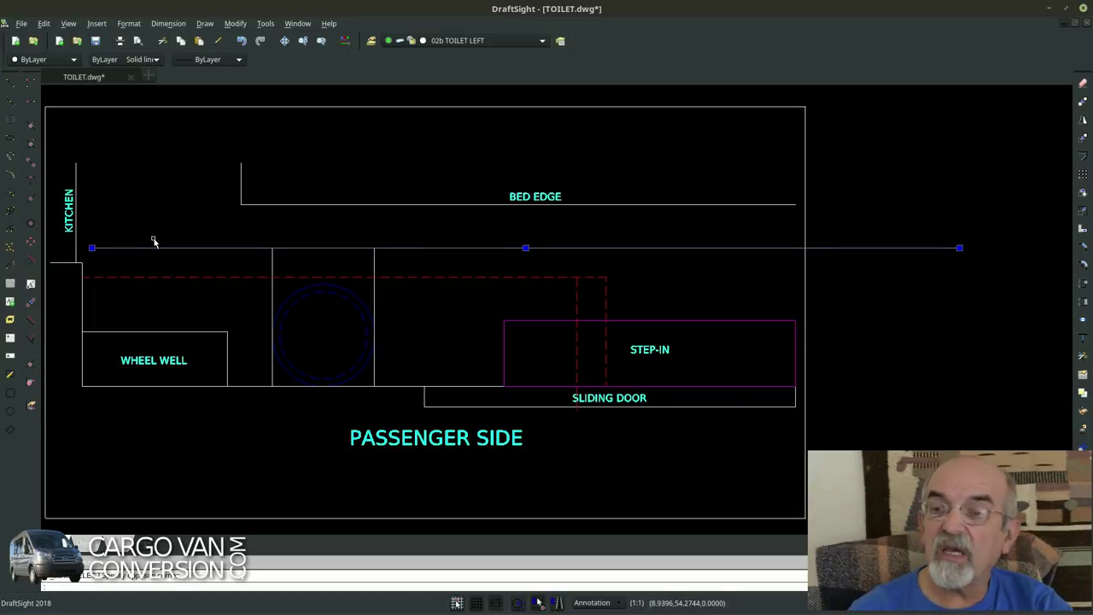
Step: Delete the two overlapping long horizontal lines running along the upper edge of the toilet box
key(Delete)
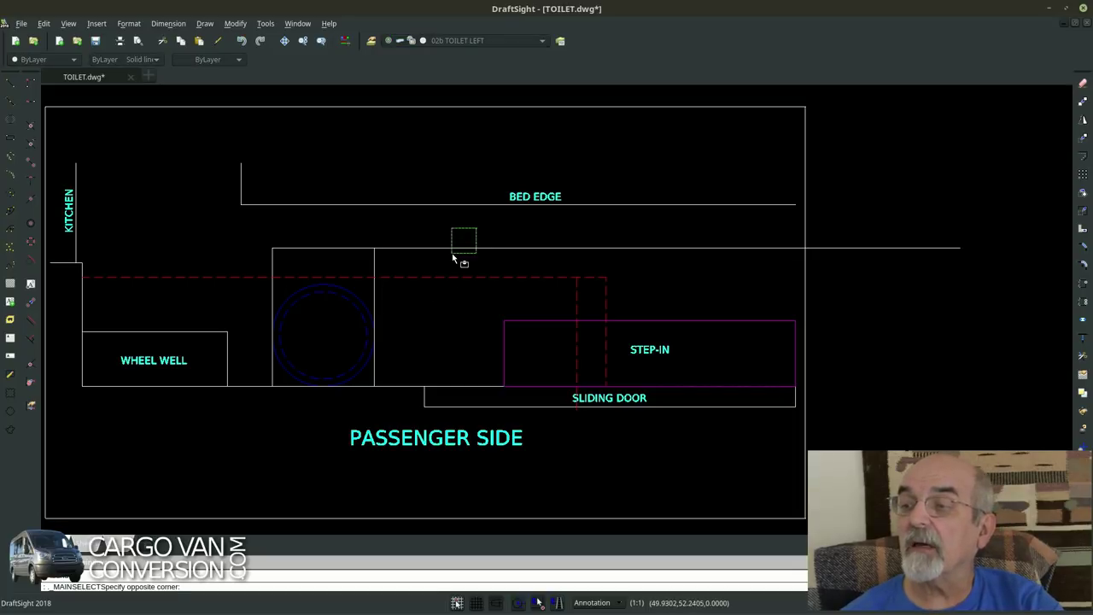
click(452, 248)
key(Delete)
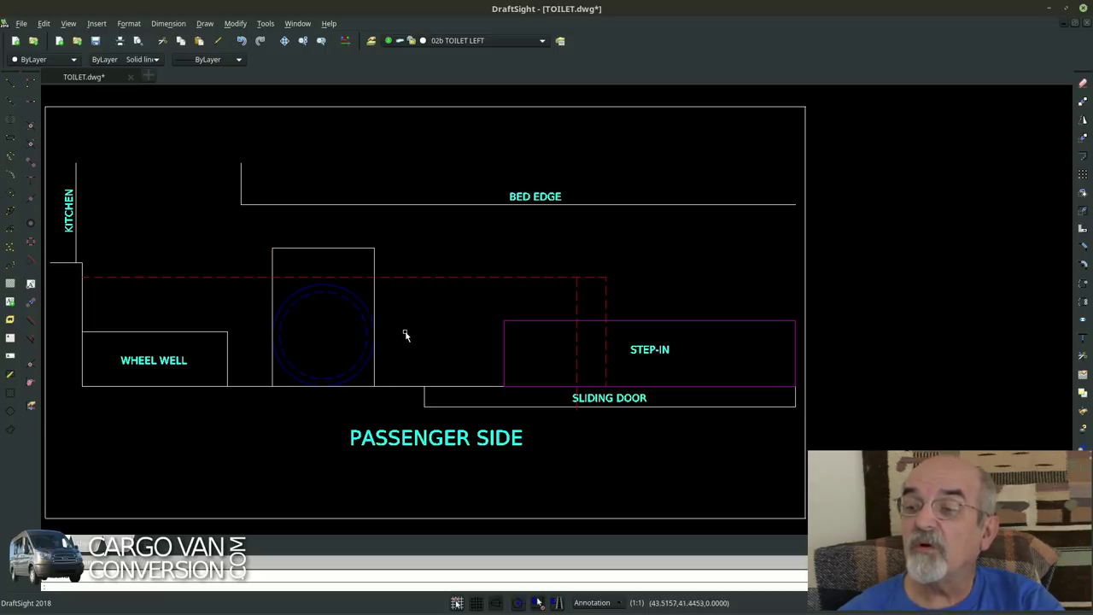
Step: Rotate the toilet box and its circles a quarter turn clockwise about the box's lower-right corner
click(374, 316)
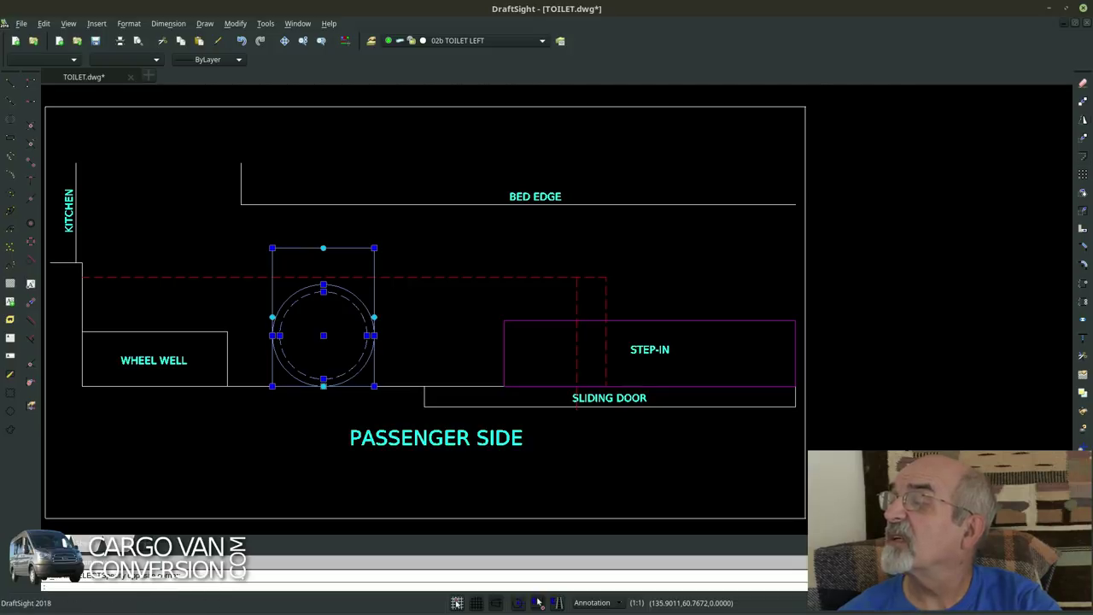
click(1082, 196)
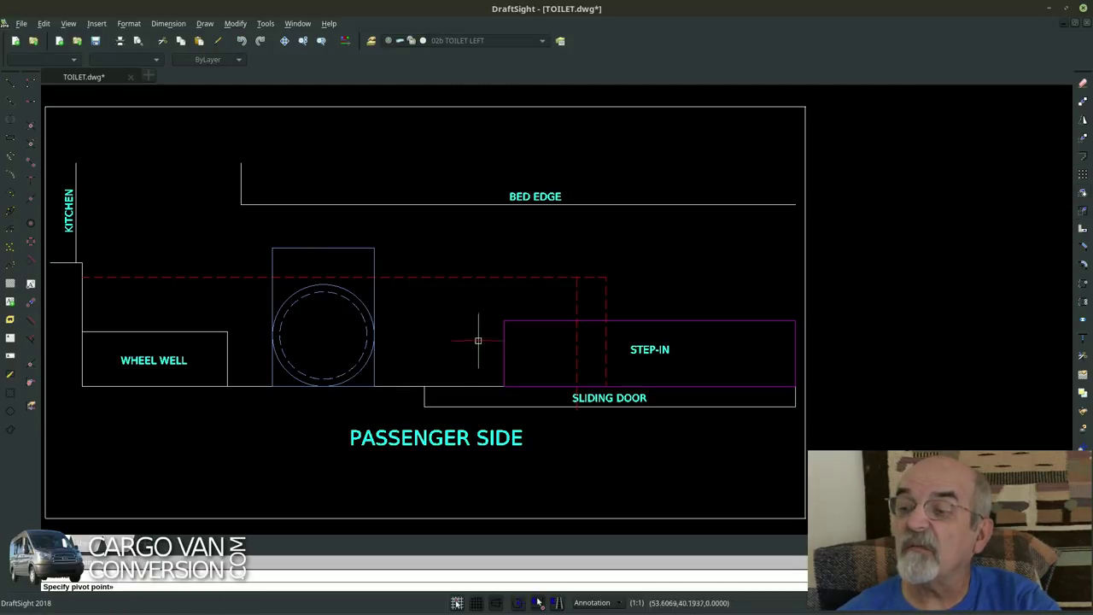
click(374, 386)
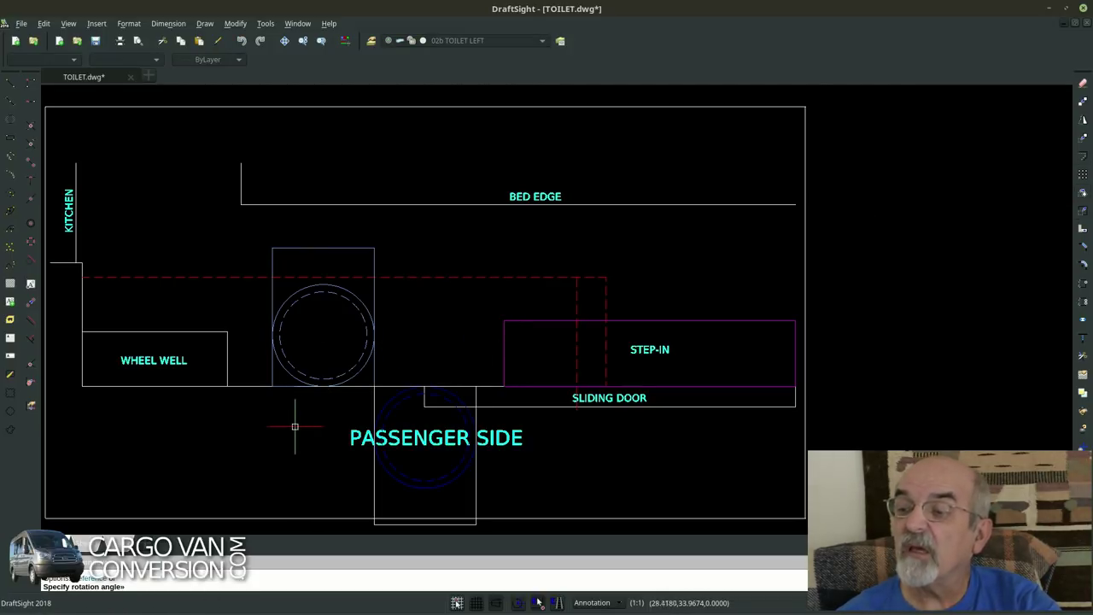
click(439, 485)
Step: Move the rotated toilet box and its circles along the van wall toward the wheel well, clear of the sliding door
click(425, 329)
click(342, 348)
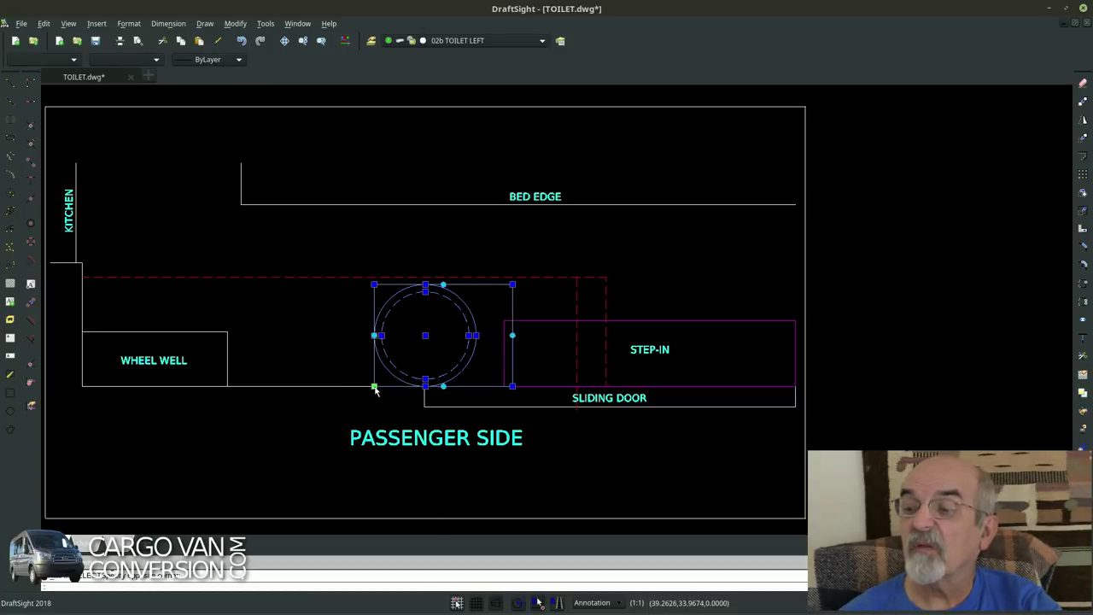
click(374, 335)
click(283, 334)
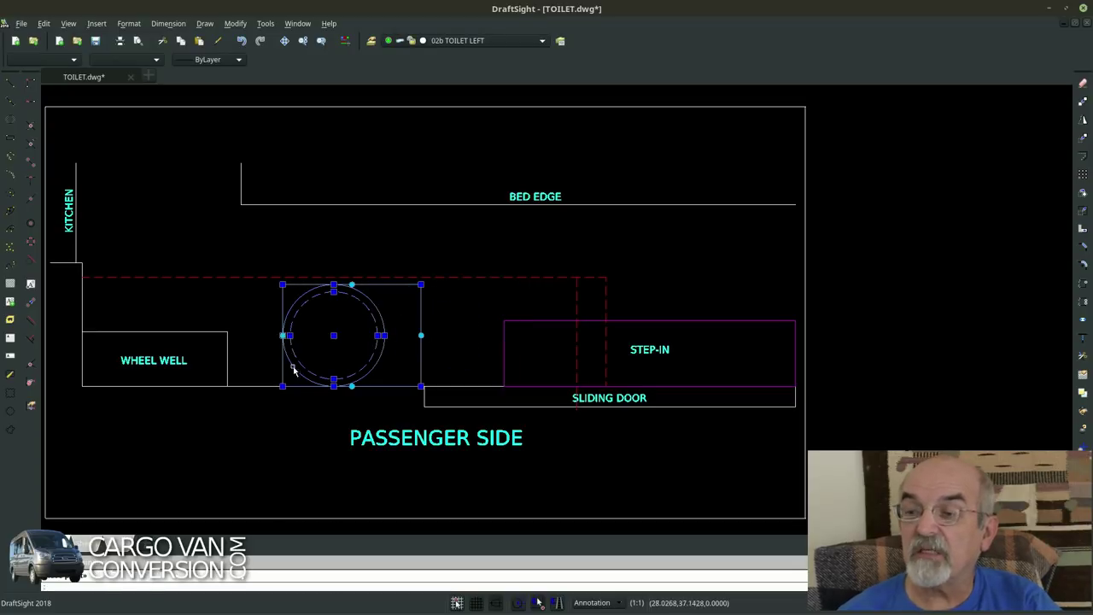
key(Escape)
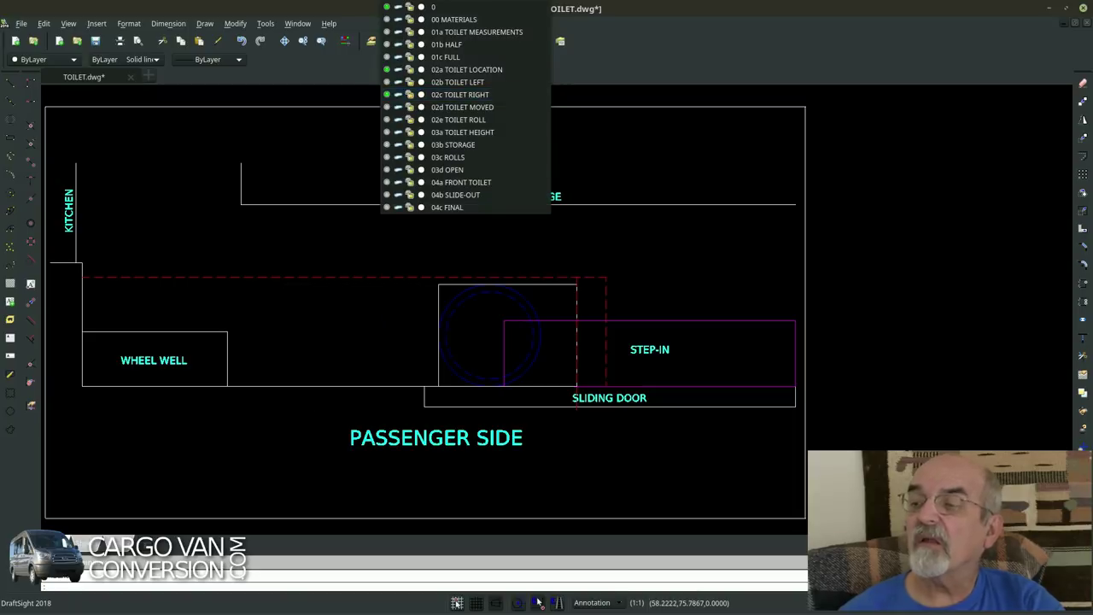
Step: Hide the 02b TOILET LEFT layer and show the 02c TOILET RIGHT layer over the location plan
click(386, 102)
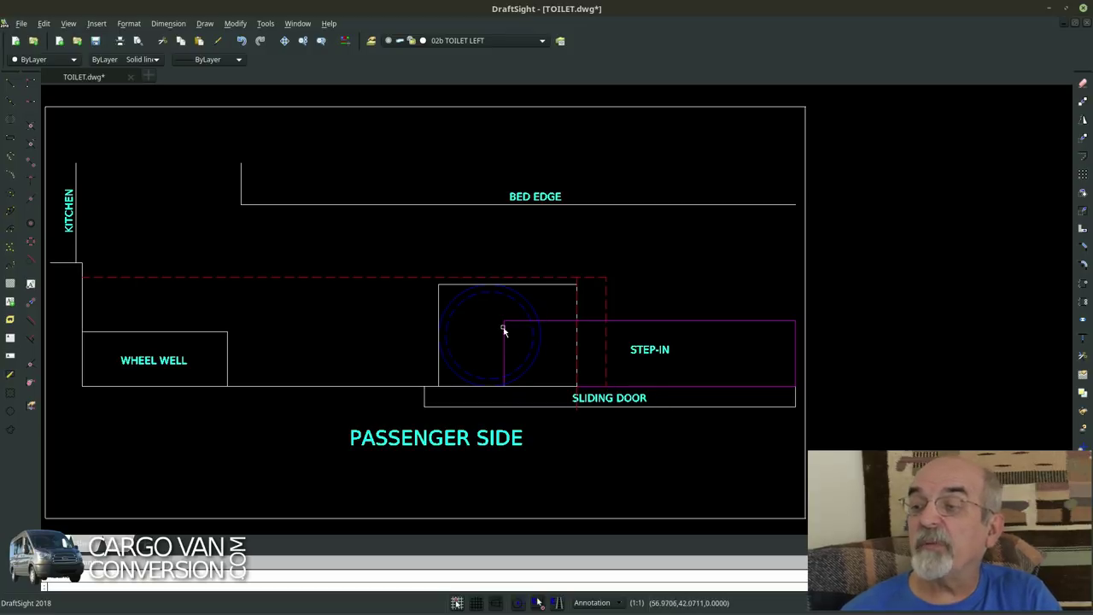
Step: Try to move the toilet box and its circles away from the van wall toward the bed edge
click(437, 337)
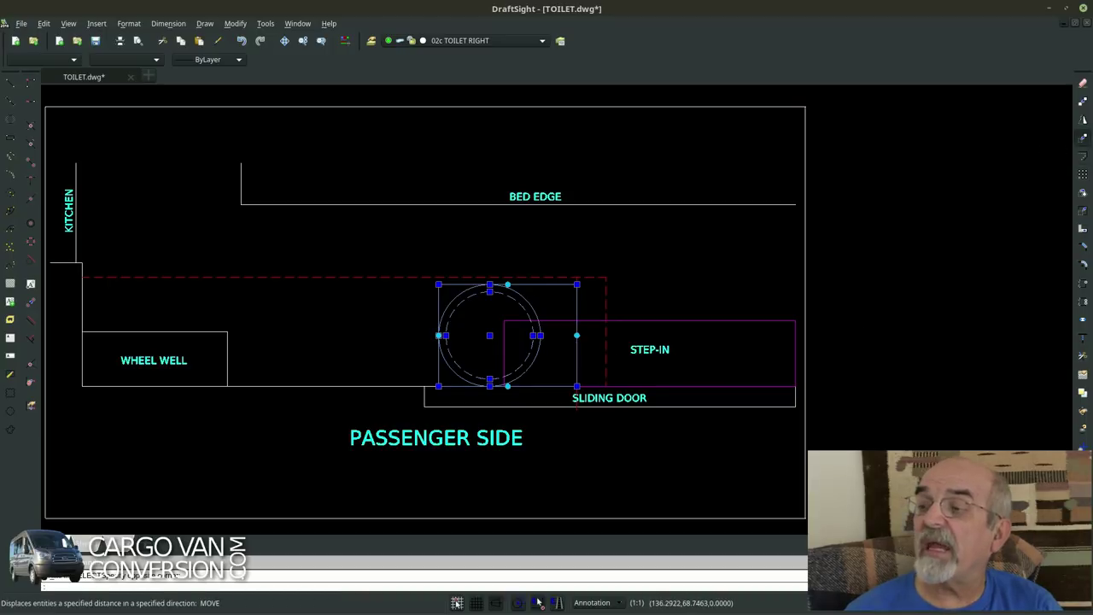
click(1083, 121)
click(538, 484)
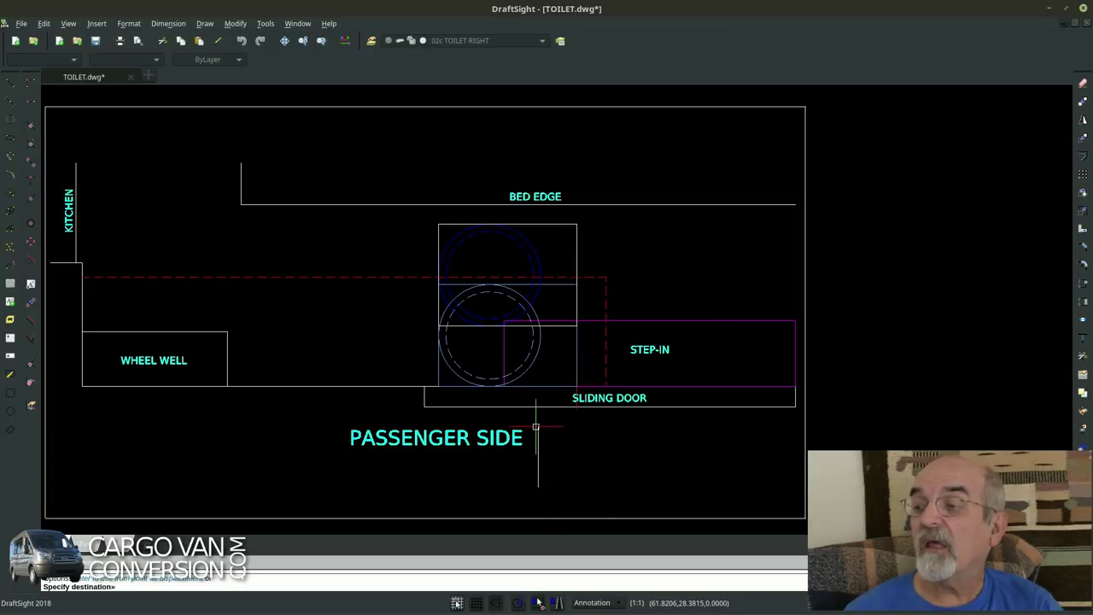
key(Escape)
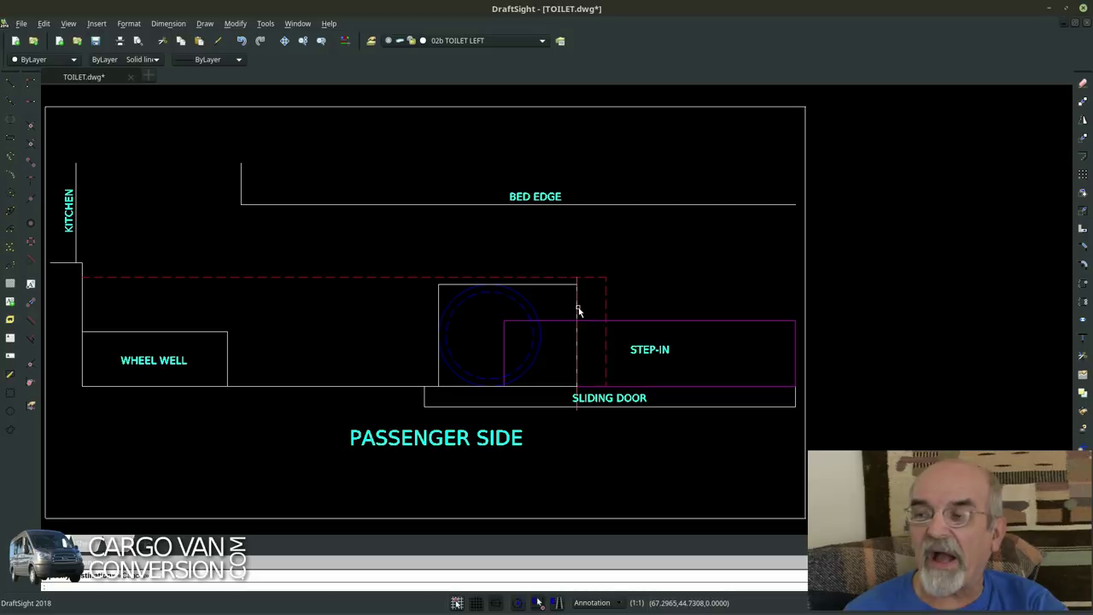
drag(579, 306, 533, 325)
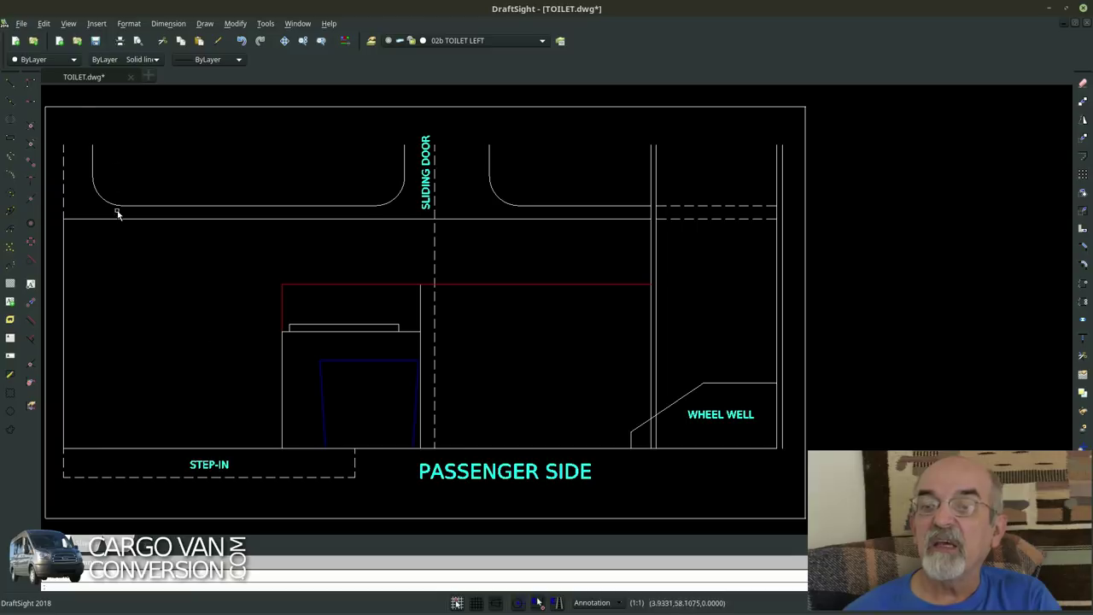
Step: Highlight the two dashed vertical lines marking the sliding door opening in the passenger side height view
click(64, 197)
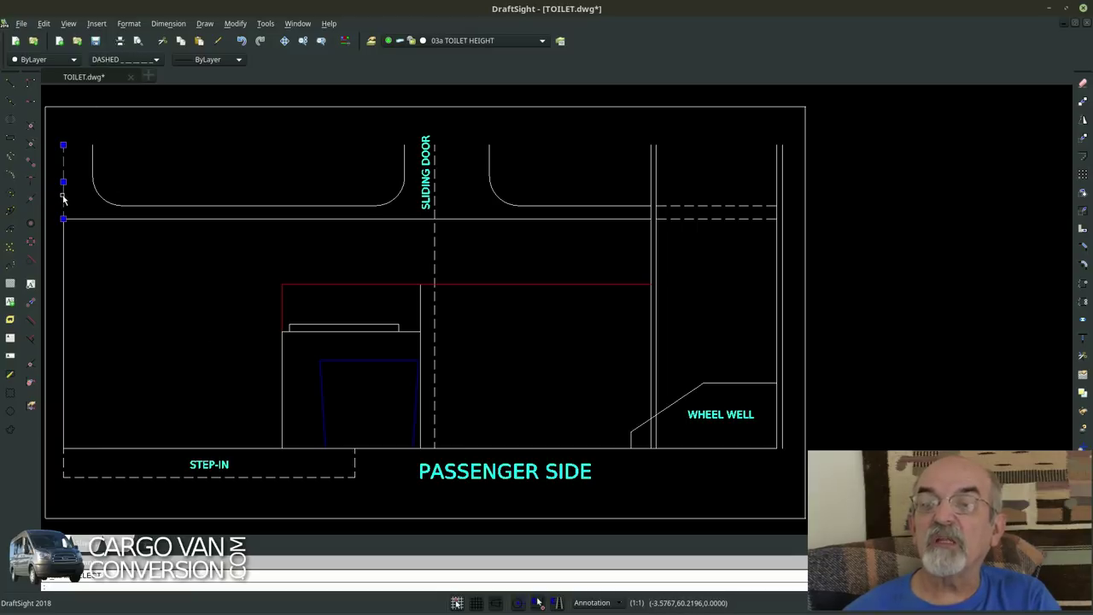
click(434, 181)
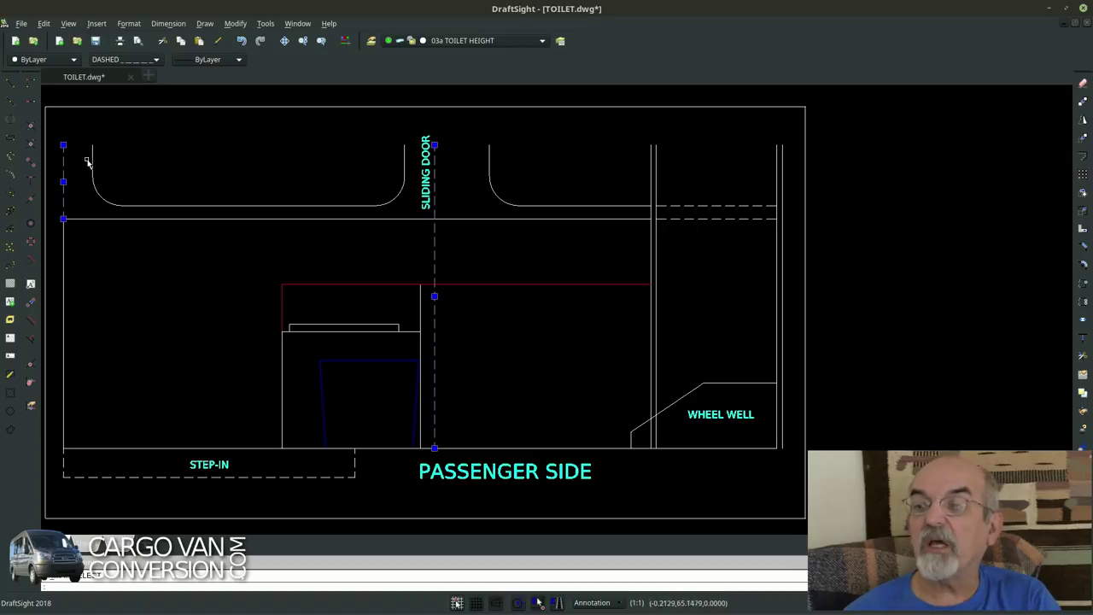
key(Escape)
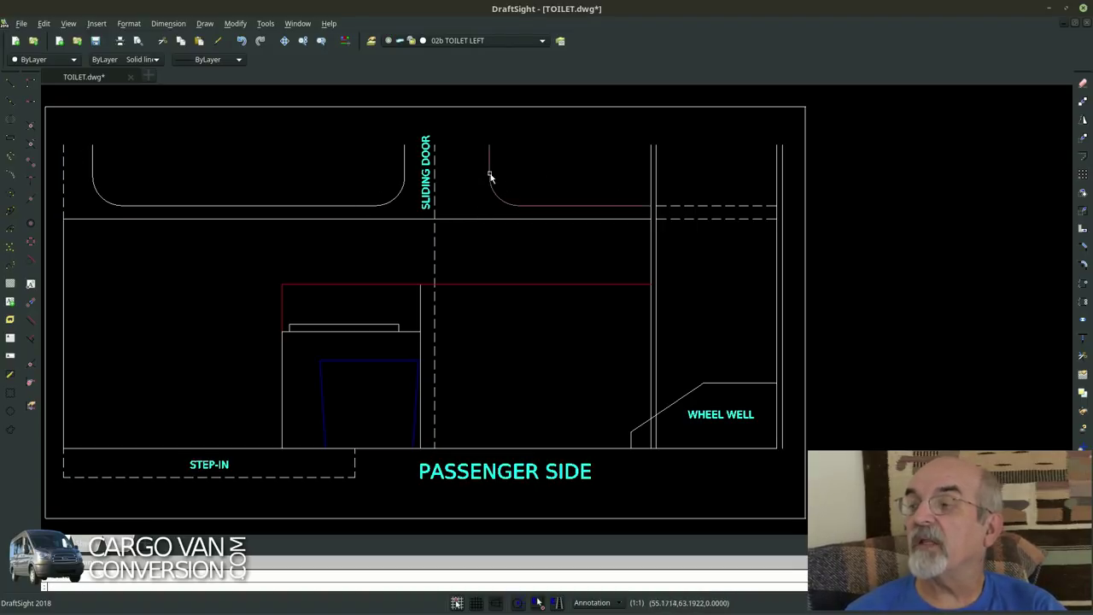
Step: Highlight the two pairs of full-height vertical lines on either side of the wheel well
click(784, 193)
click(780, 182)
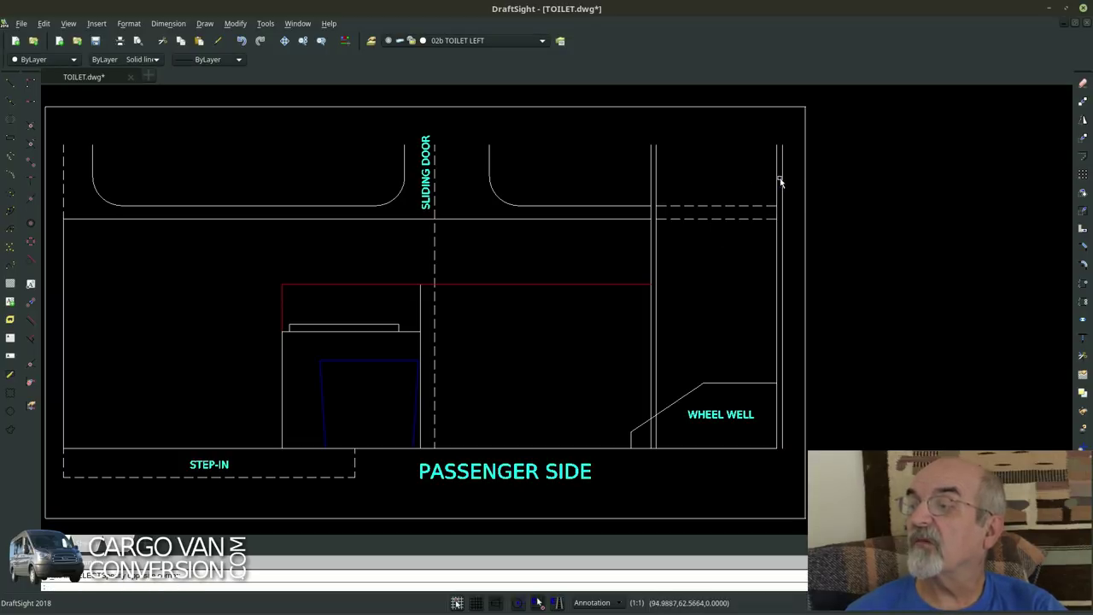
click(781, 179)
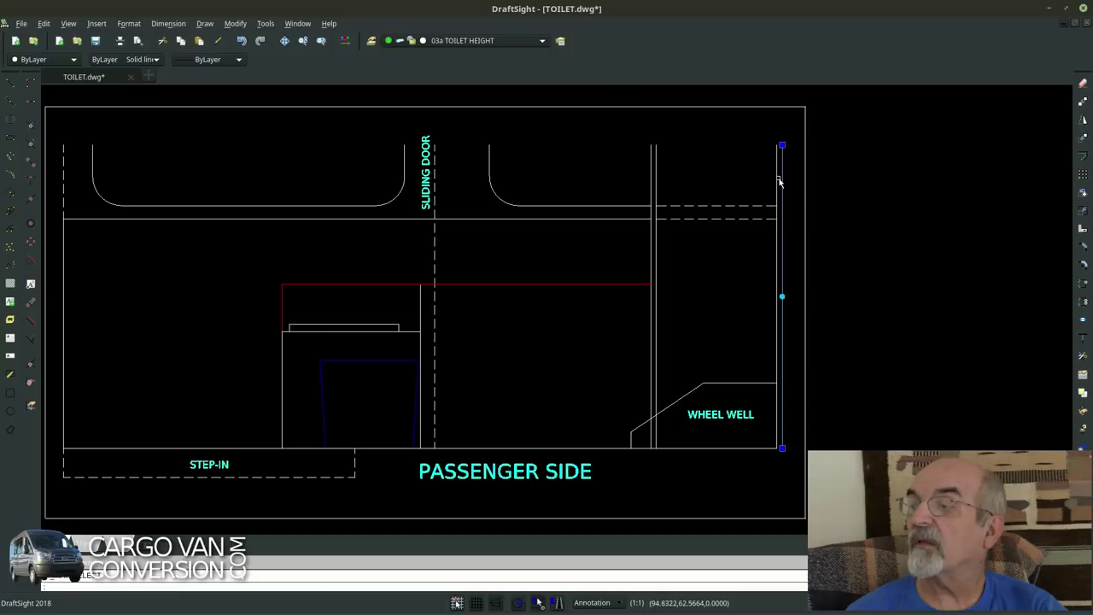
click(781, 183)
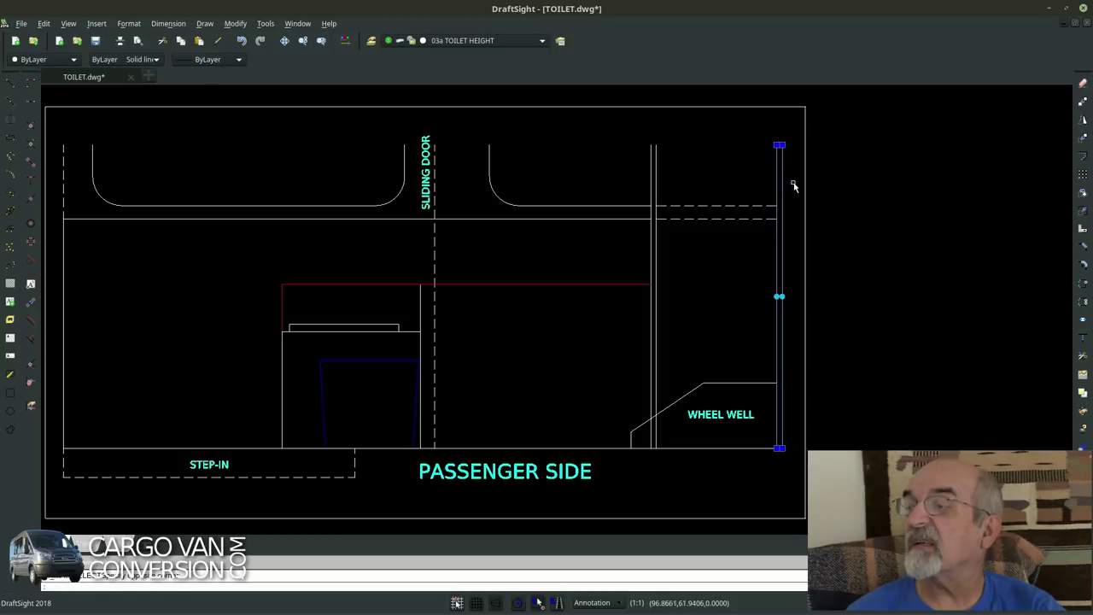
click(794, 186)
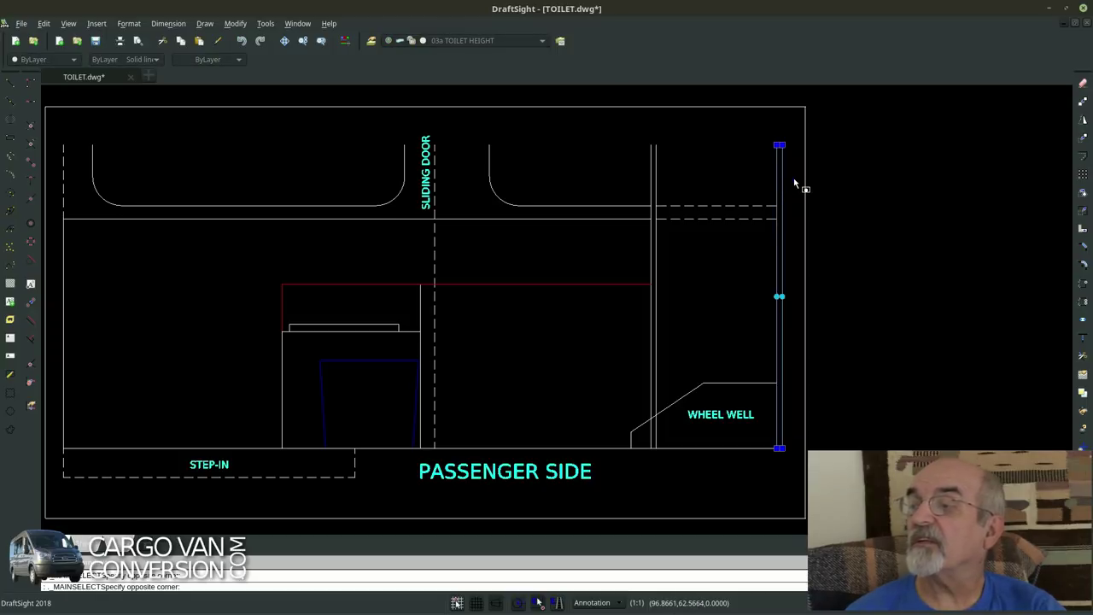
click(793, 182)
key(Escape)
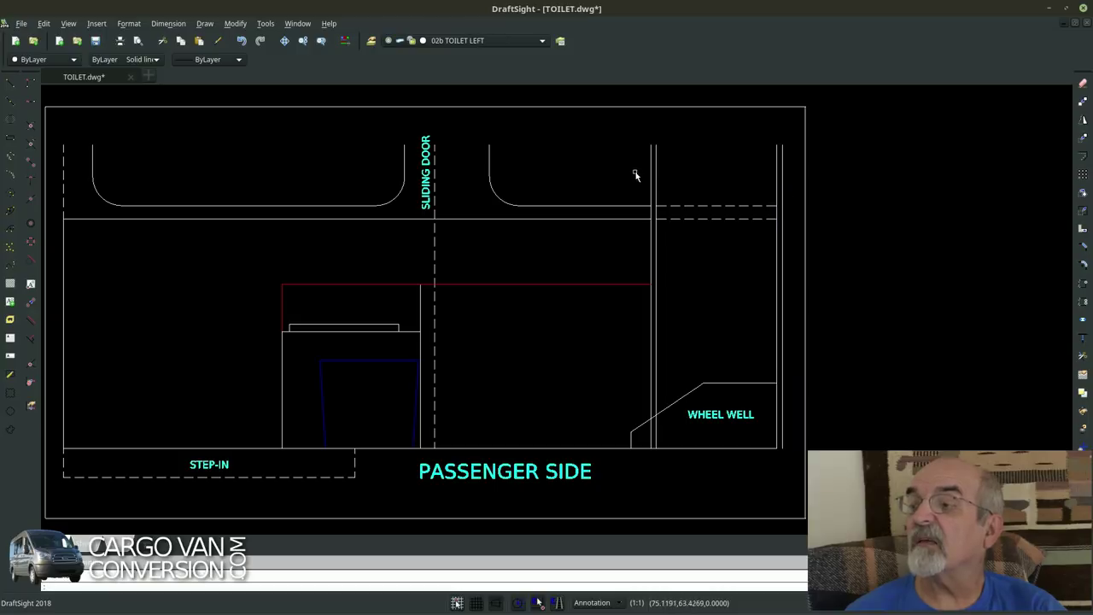
click(655, 174)
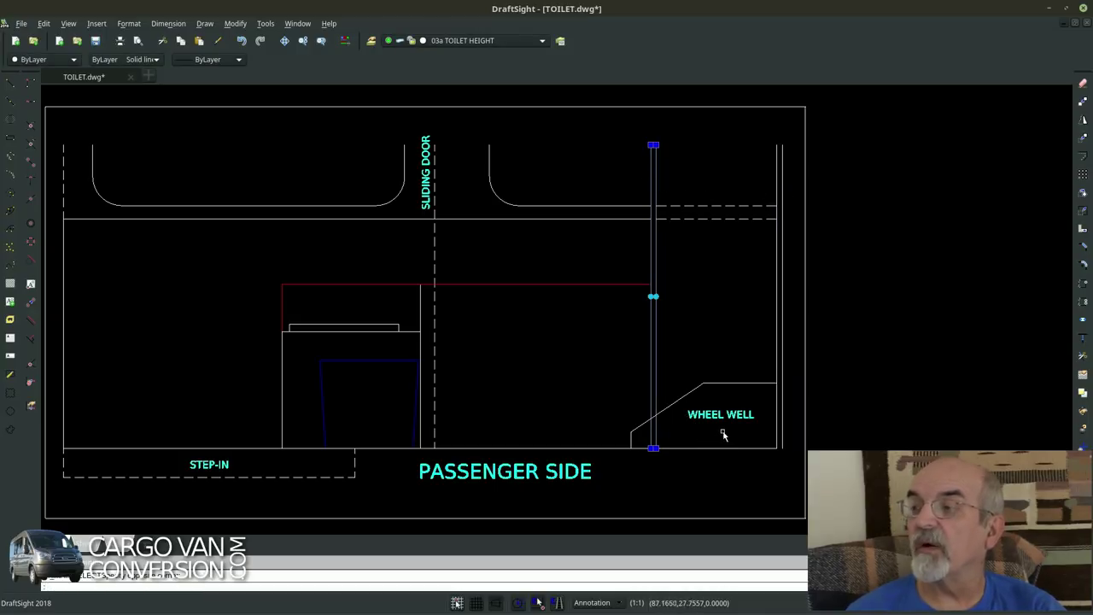
key(Escape)
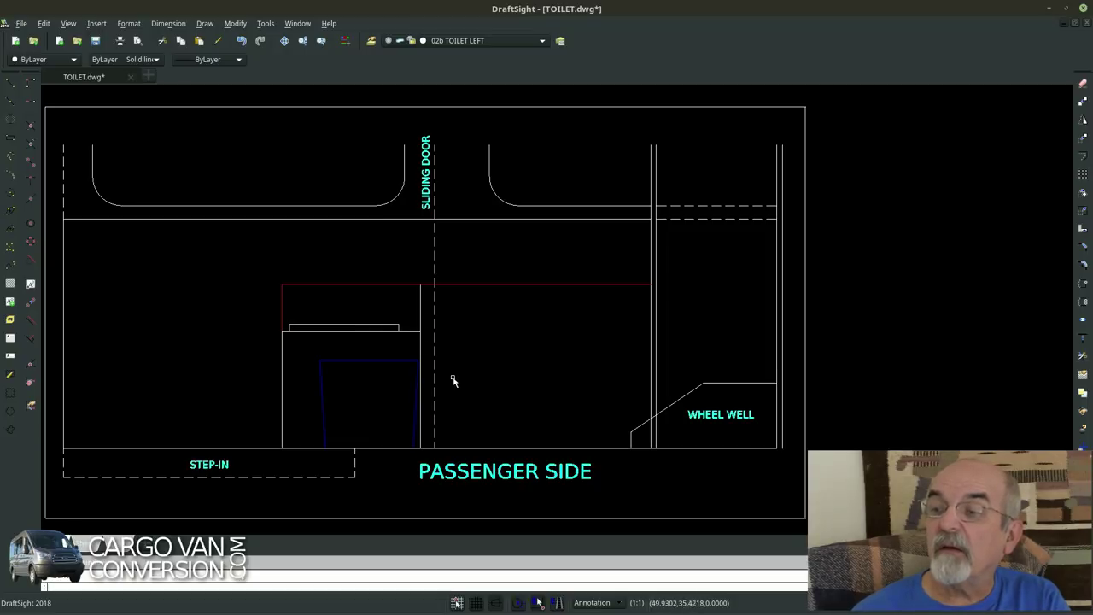
Step: Highlight the toilet box, its seat, the bucket and the compartment outline above in the height view
click(375, 312)
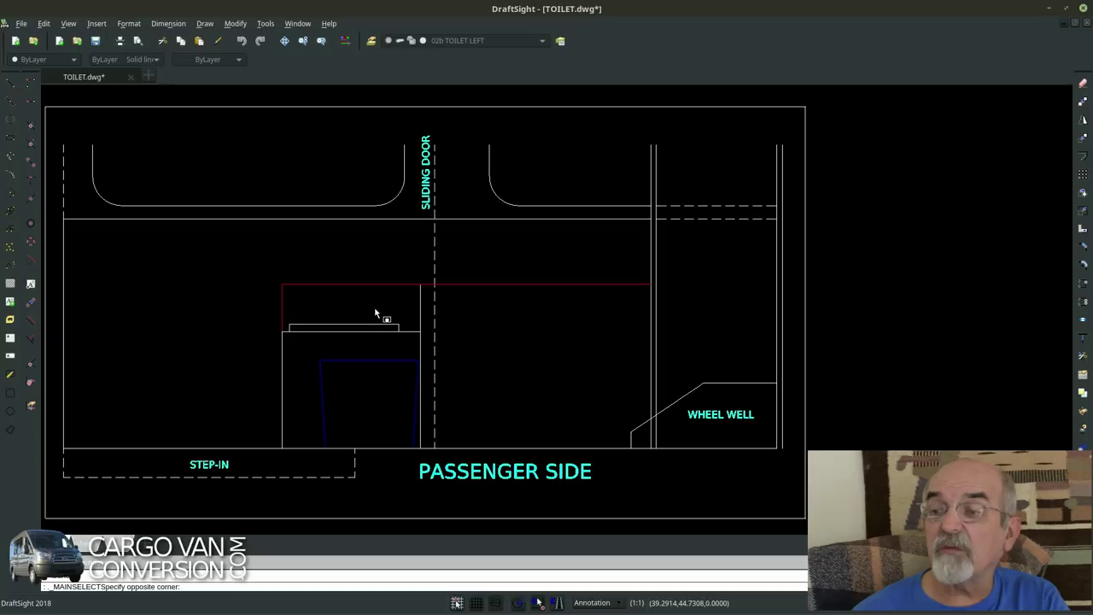
click(357, 378)
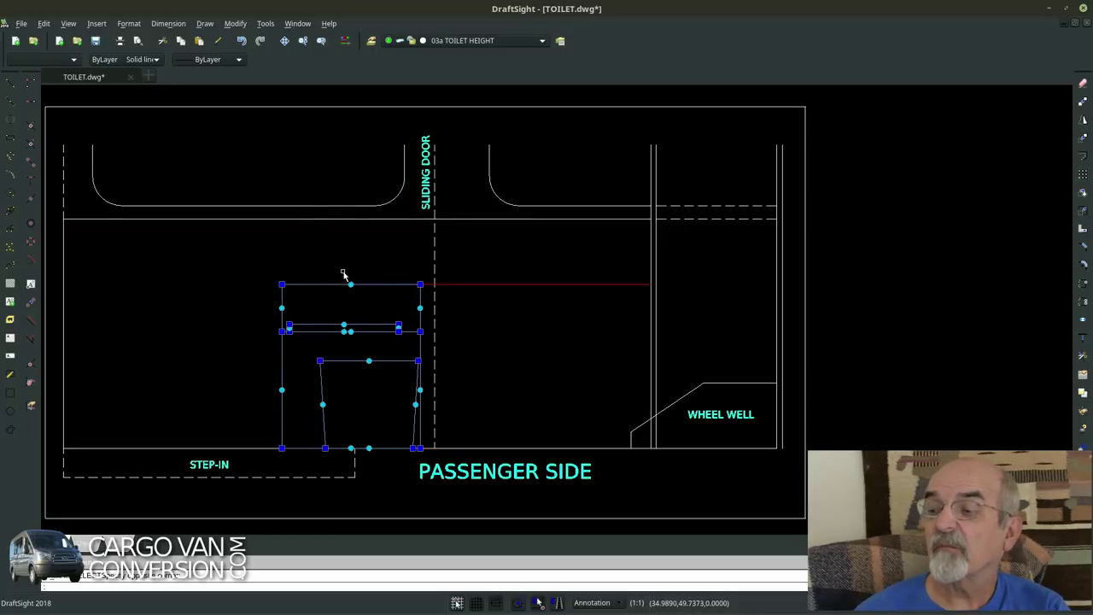
key(Escape)
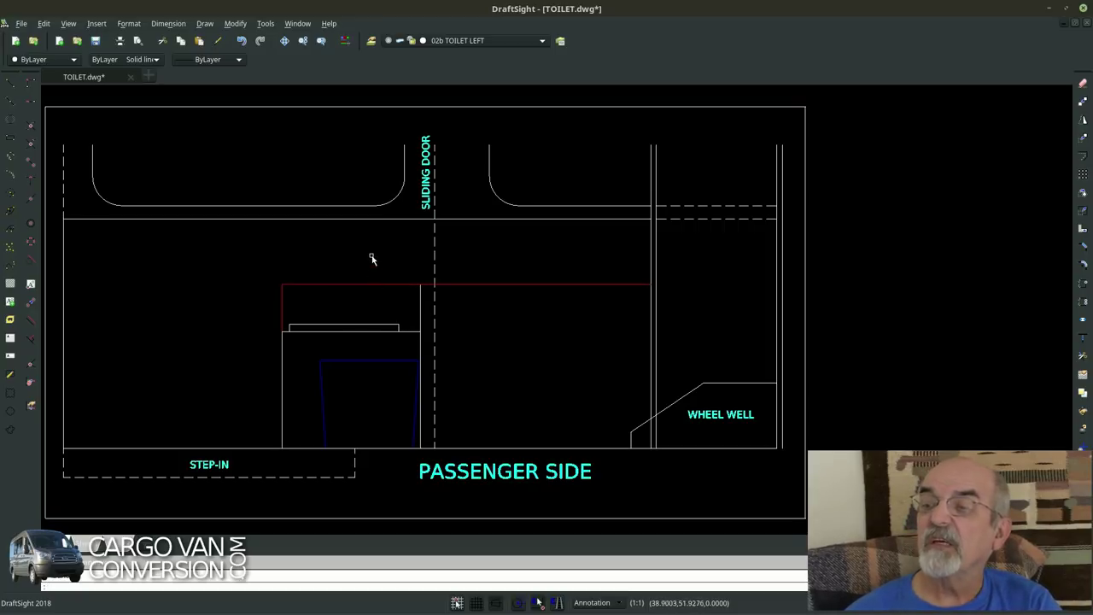
Step: Show the 03b STORAGE layer over the toilet height view
click(457, 40)
click(496, 365)
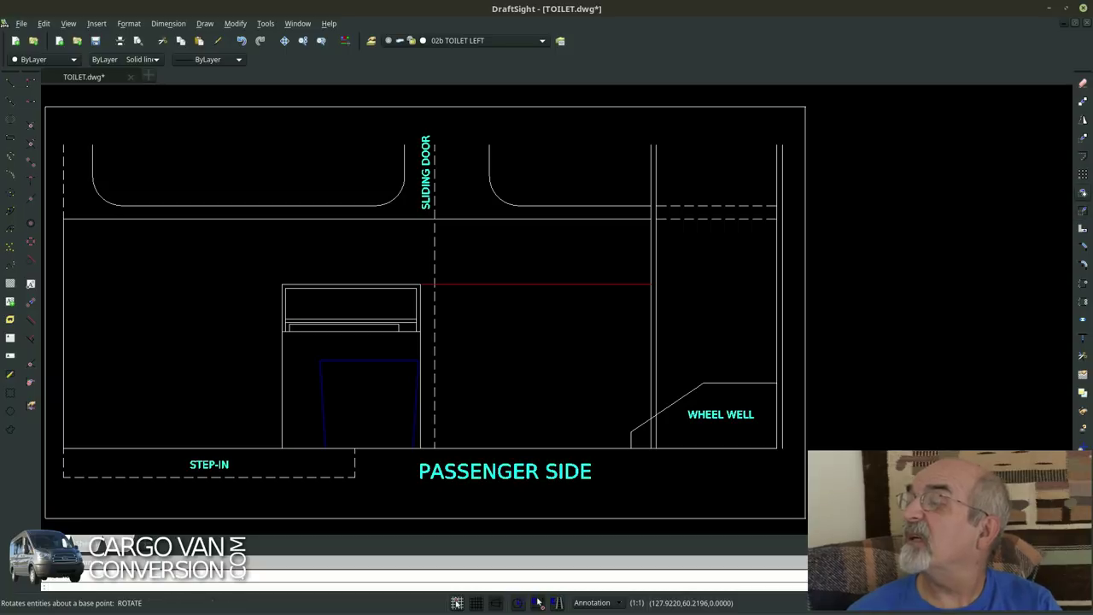
Step: Try to rotate the storage box upright about its upper-right corner, with Ortho turned off for free rotation
click(350, 286)
click(1083, 193)
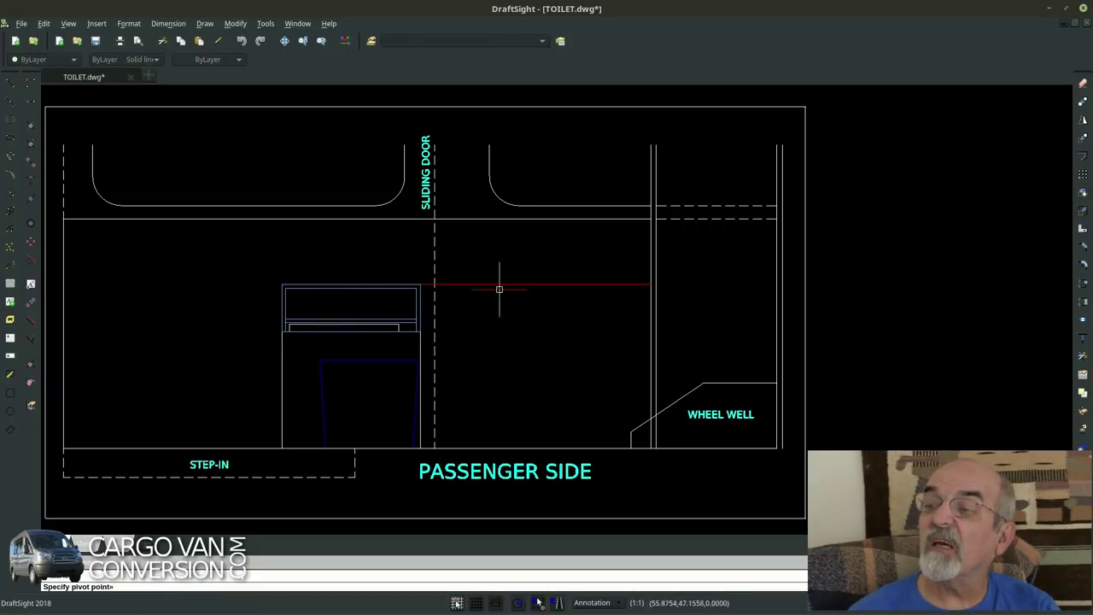
click(420, 284)
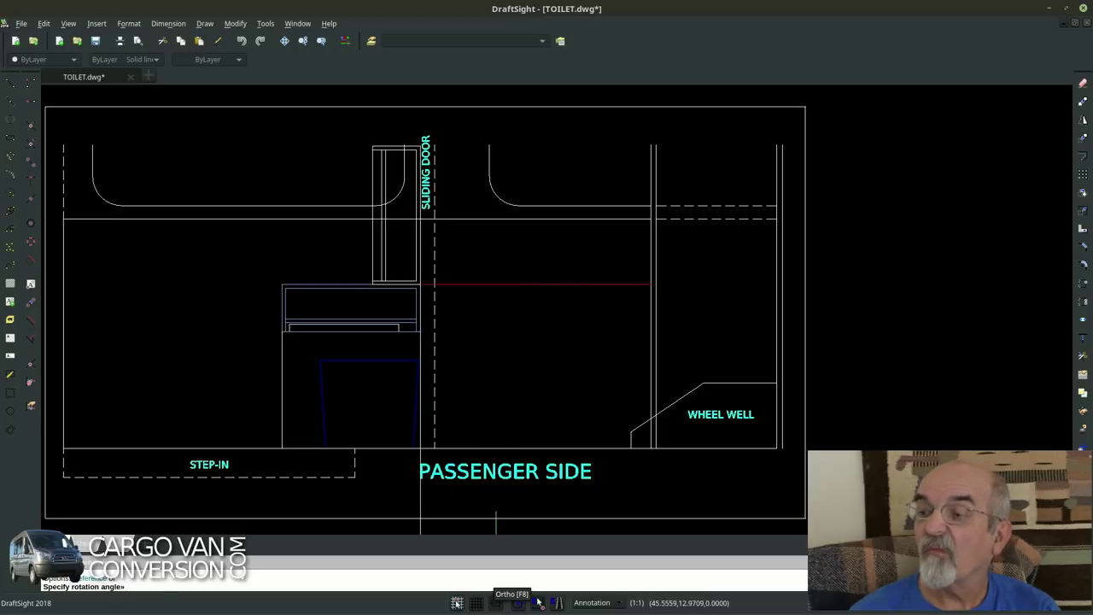
click(538, 602)
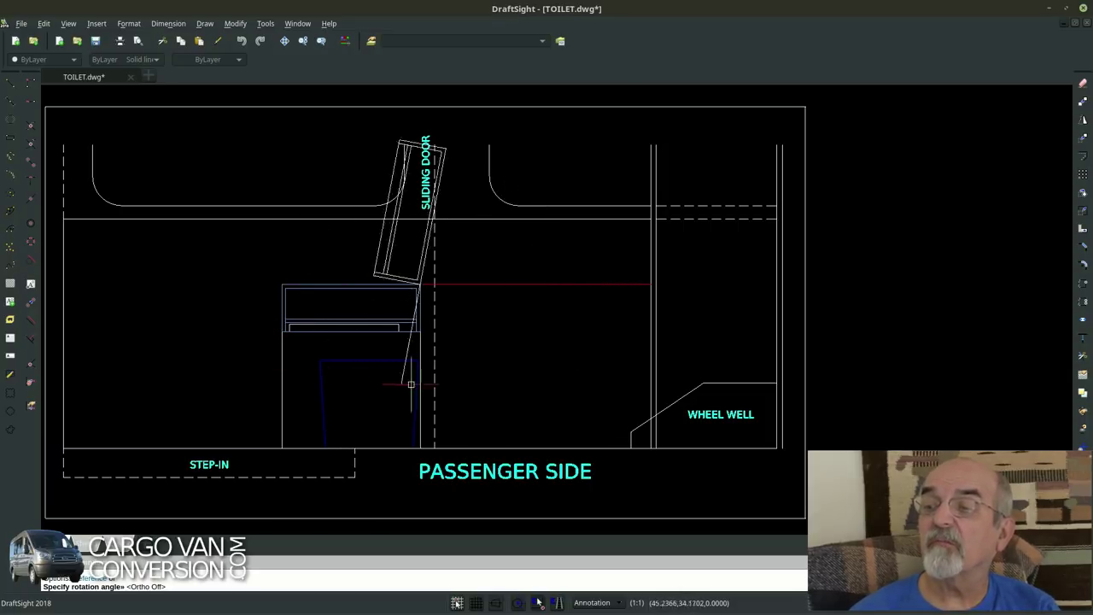
key(Escape)
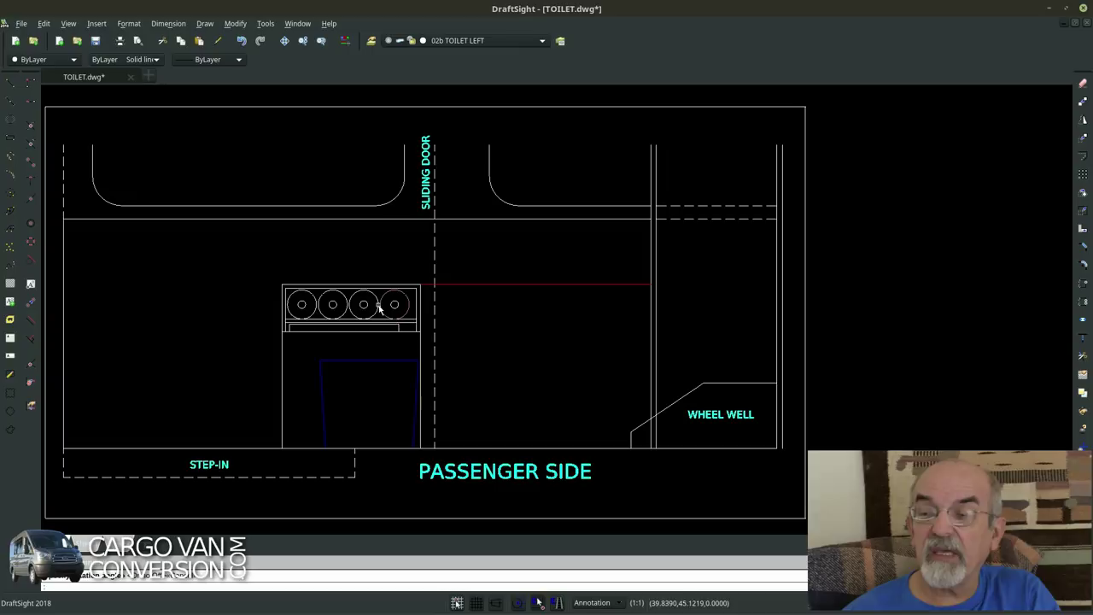
Step: Hide the toilet height, storage and rolls layers and show the 04a FRONT TOILET layer
click(487, 40)
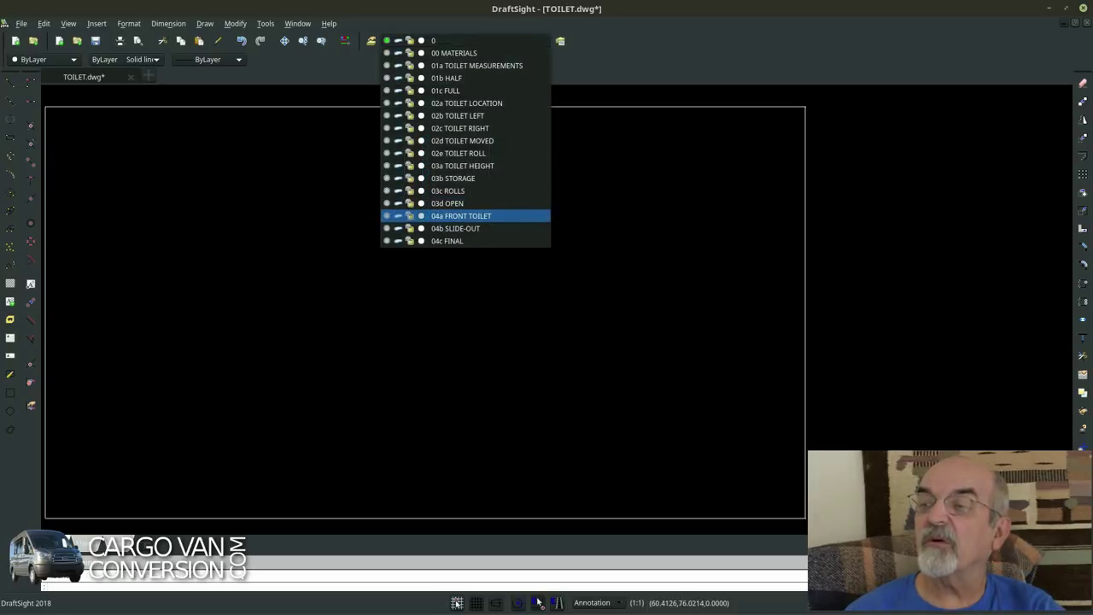
click(85, 348)
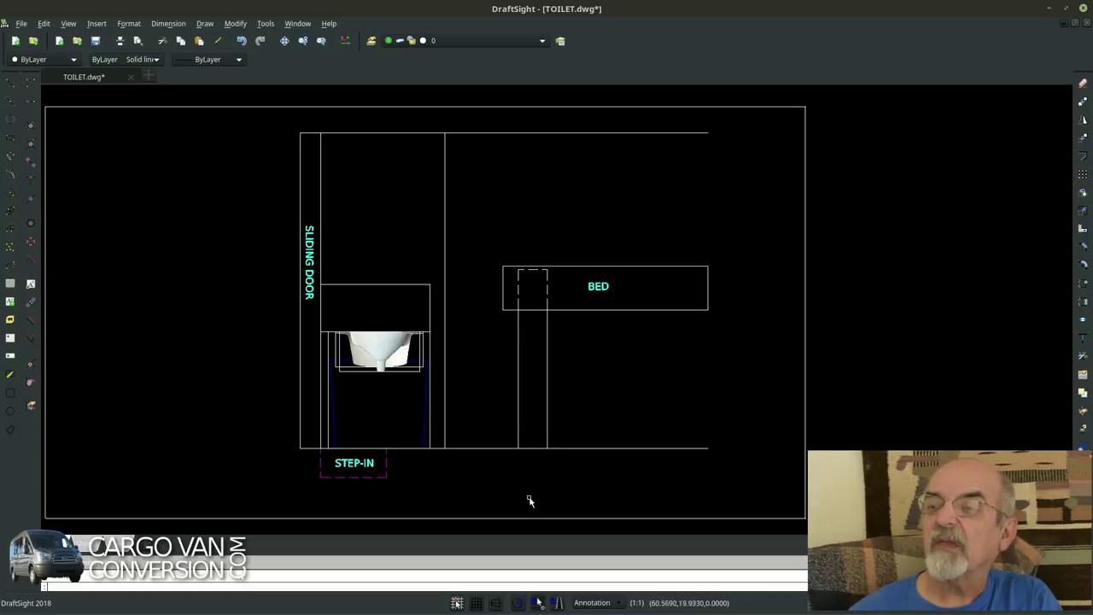
Step: Highlight the sliding door outline and examine the step-in area below the toilet in the front view
click(300, 421)
click(305, 415)
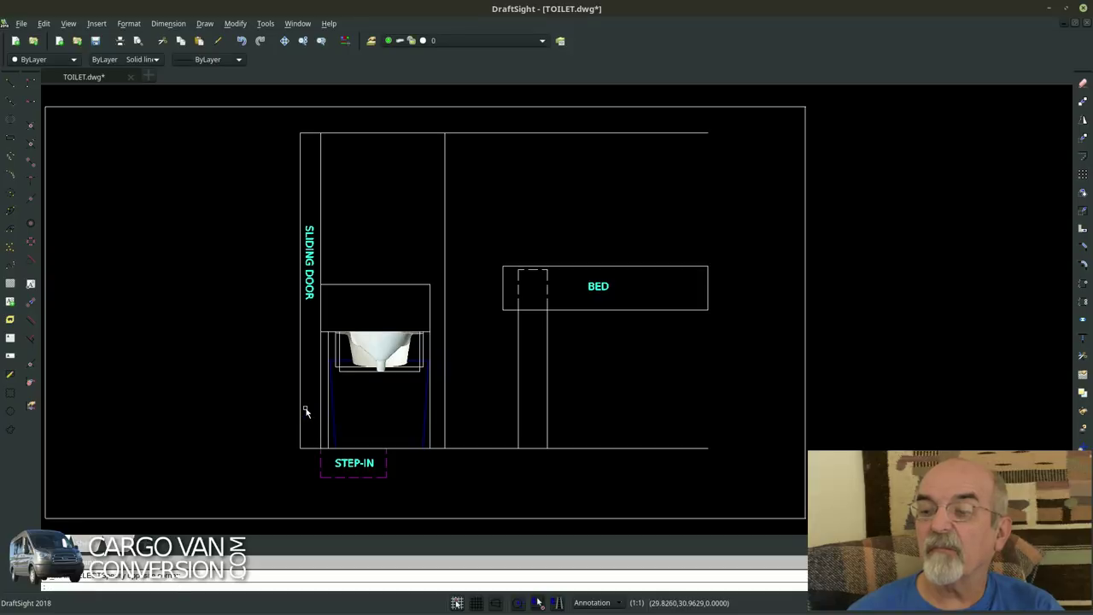
click(313, 408)
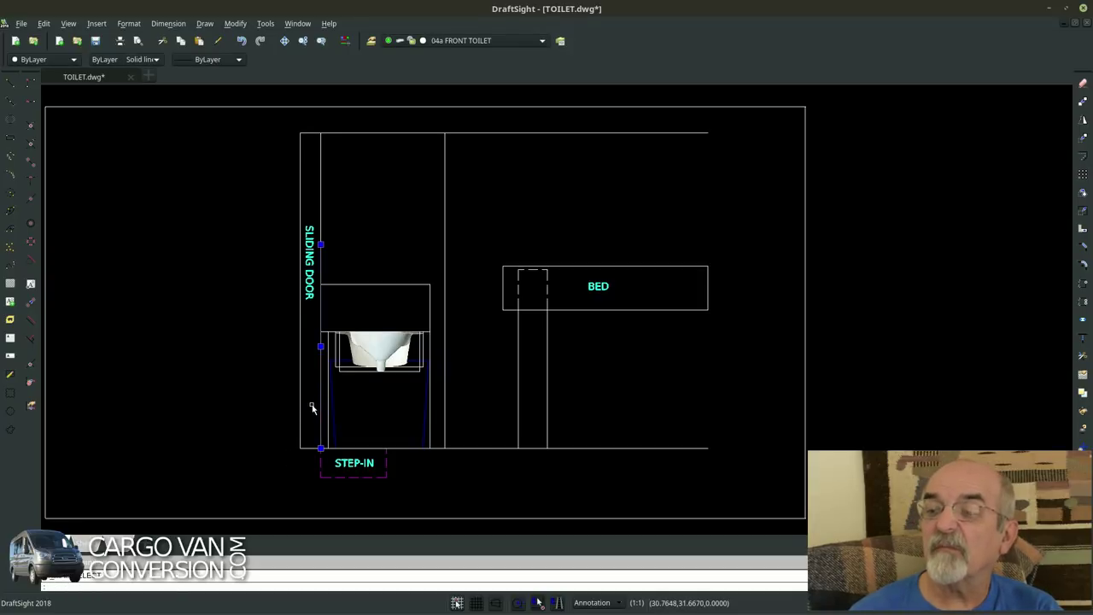
key(Escape)
click(300, 402)
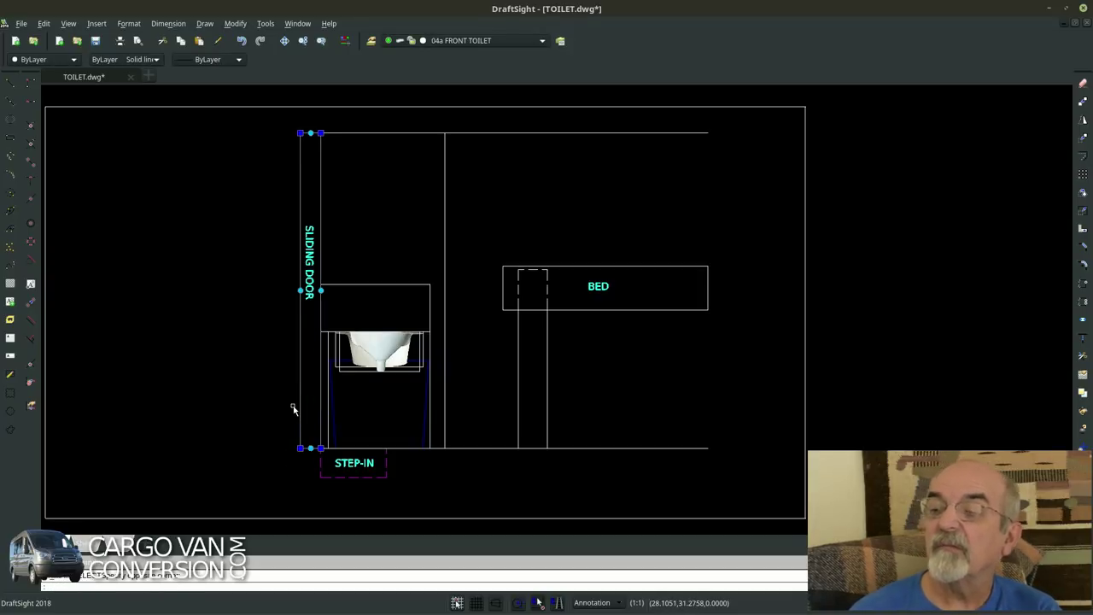
key(Escape)
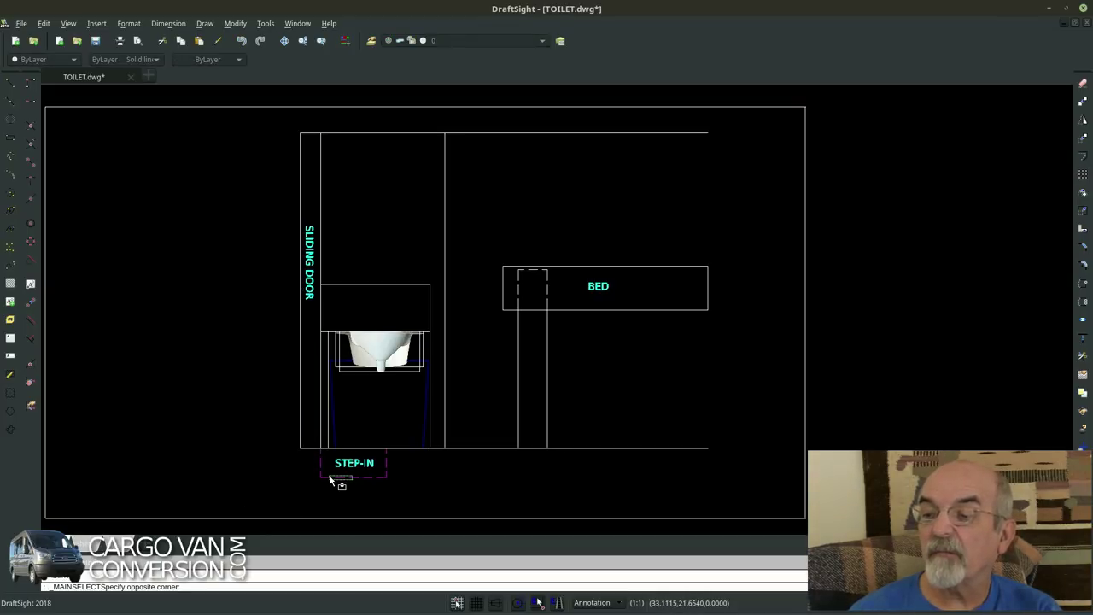
click(329, 477)
key(Escape)
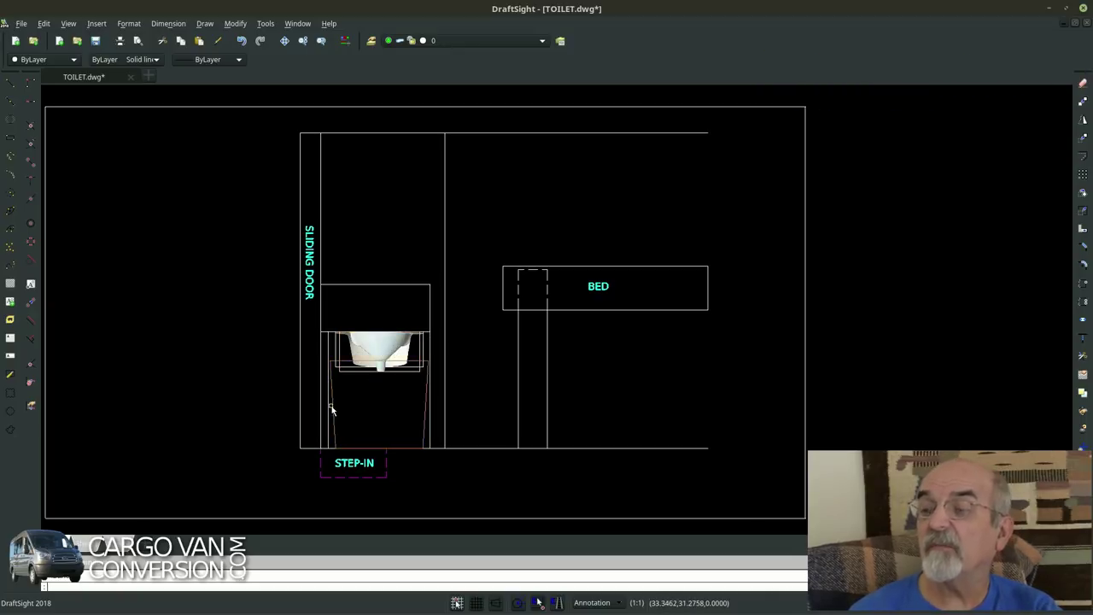
Step: Show the 04b SLIDE-OUT layer and hide the 04a FRONT TOILET layer
click(478, 40)
click(386, 228)
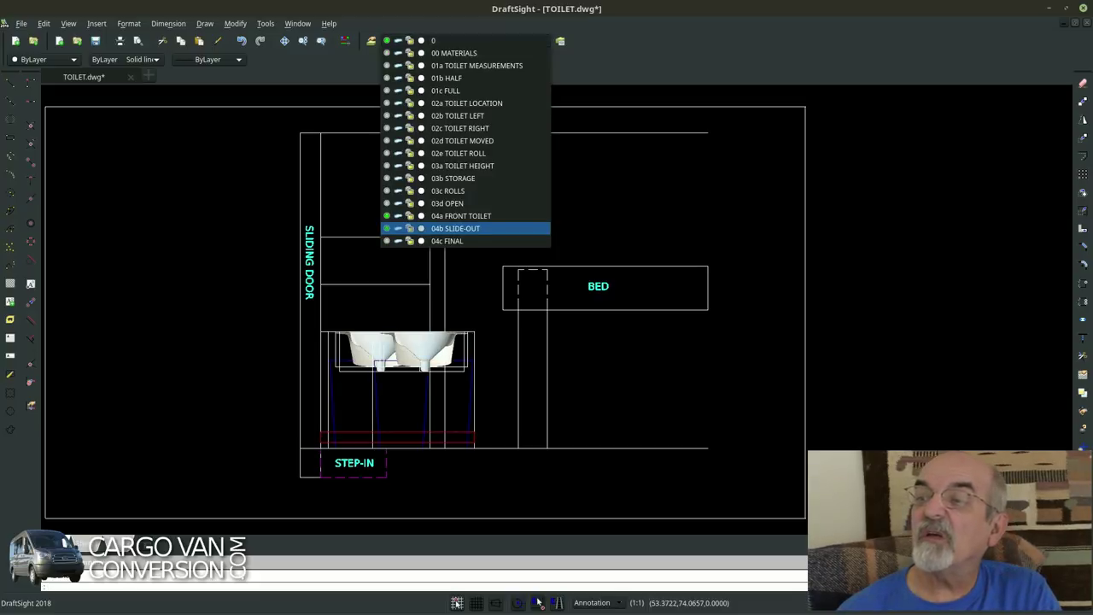
key(Up)
click(386, 215)
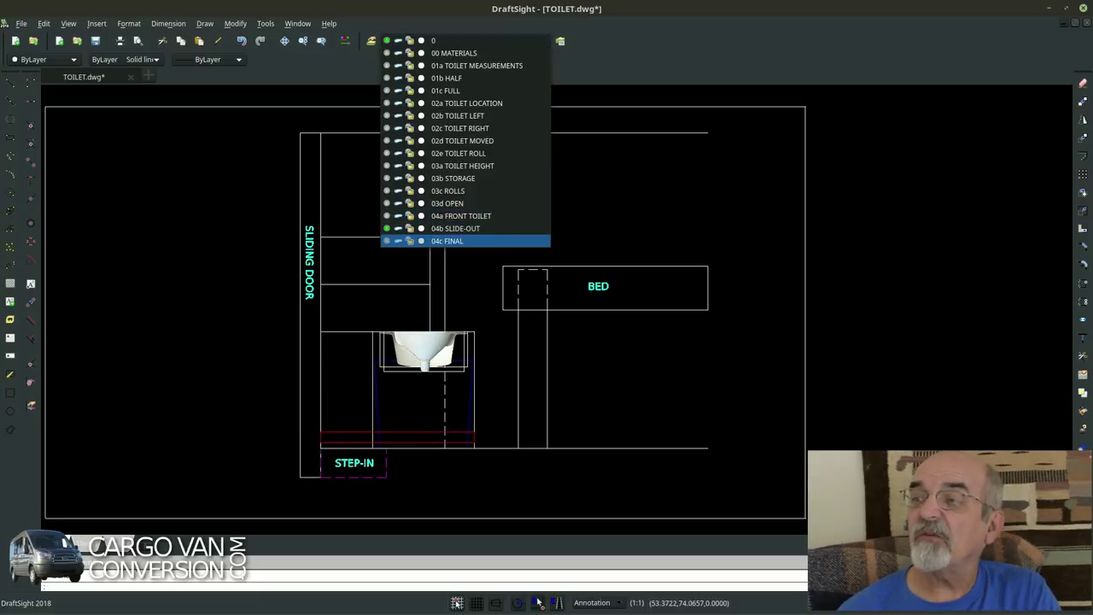
key(Escape)
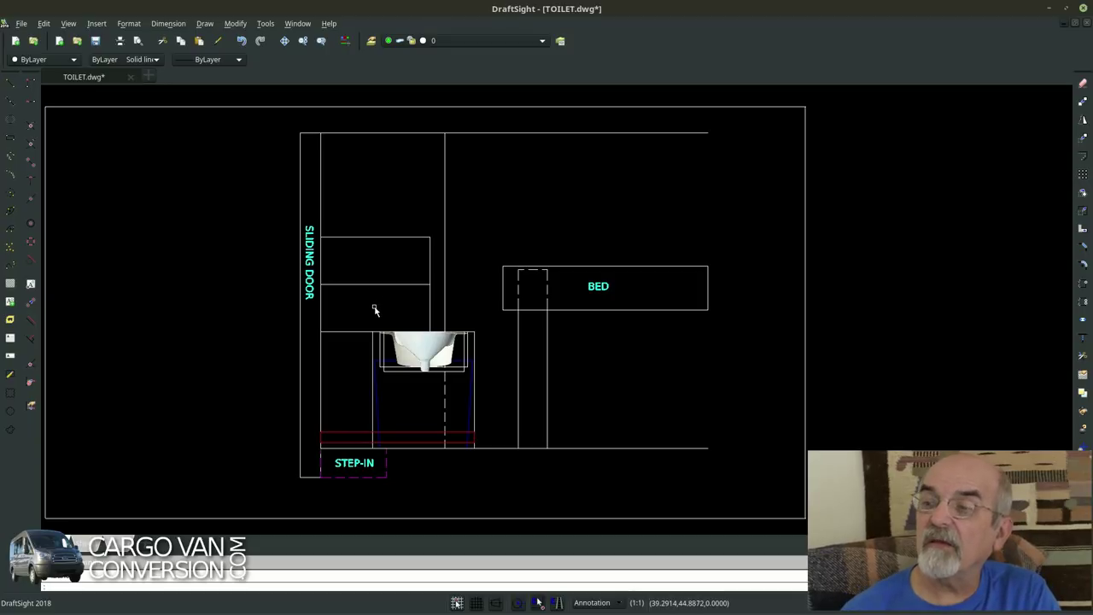
Step: Highlight the raised storage box beside the sliding door and the slid-out toilet box in the front view
click(368, 243)
click(361, 234)
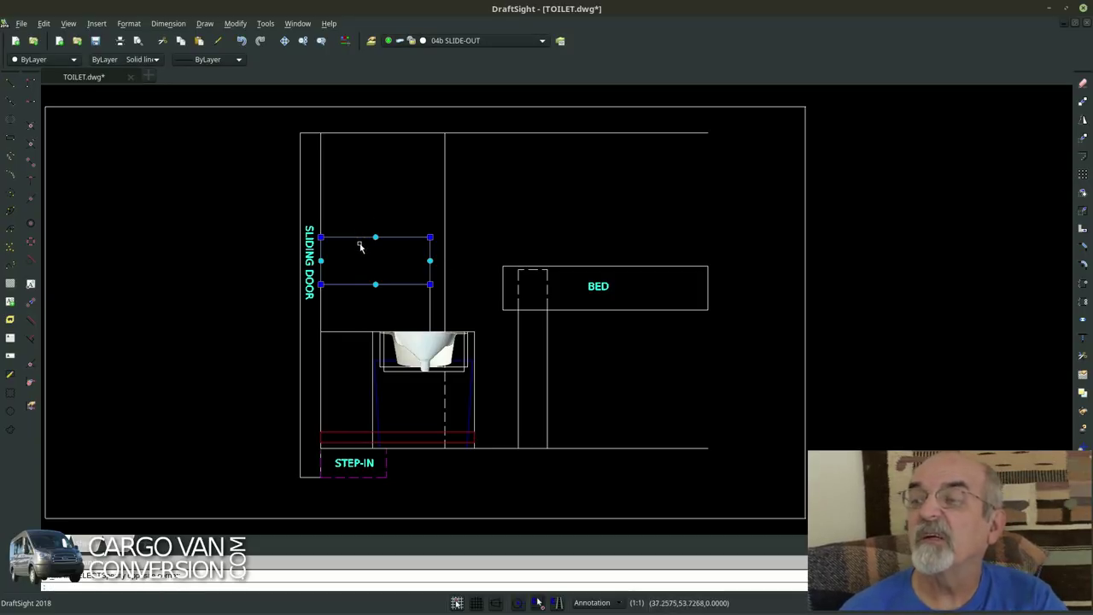
key(Escape)
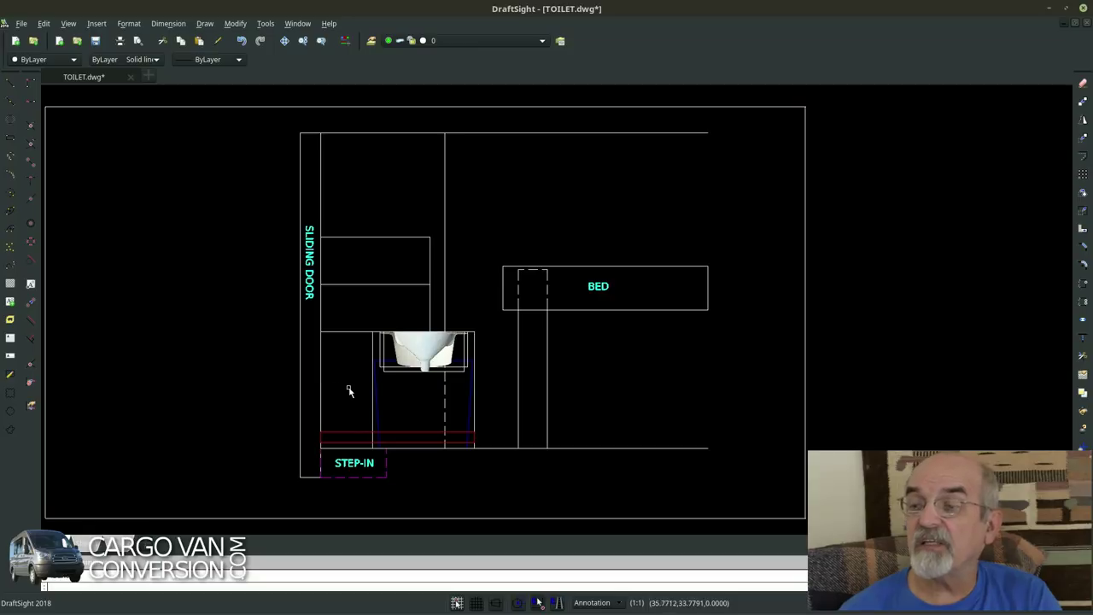
click(488, 380)
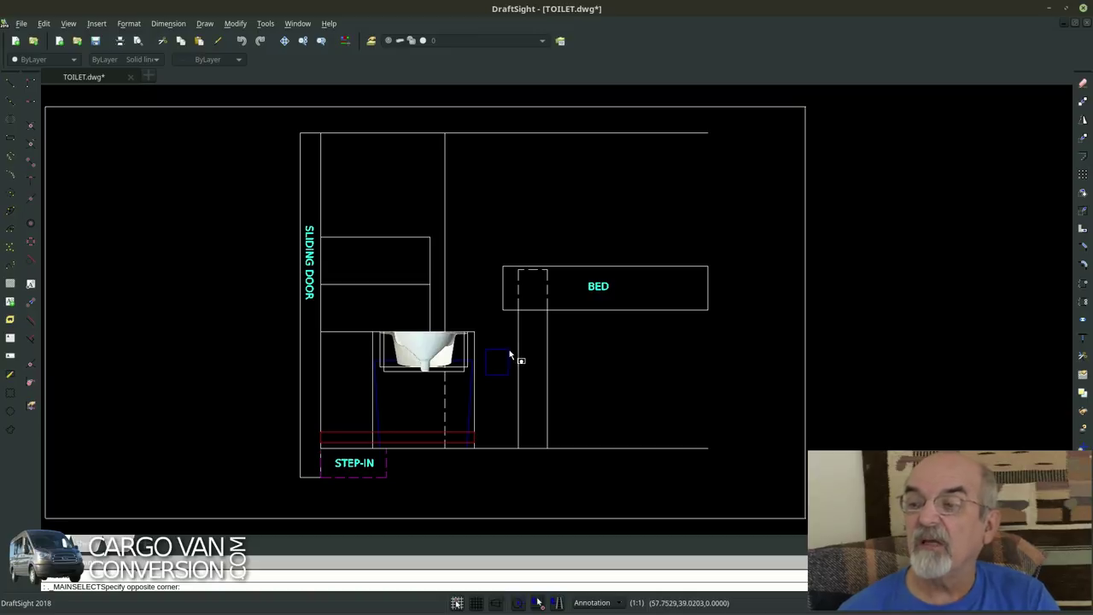
click(490, 375)
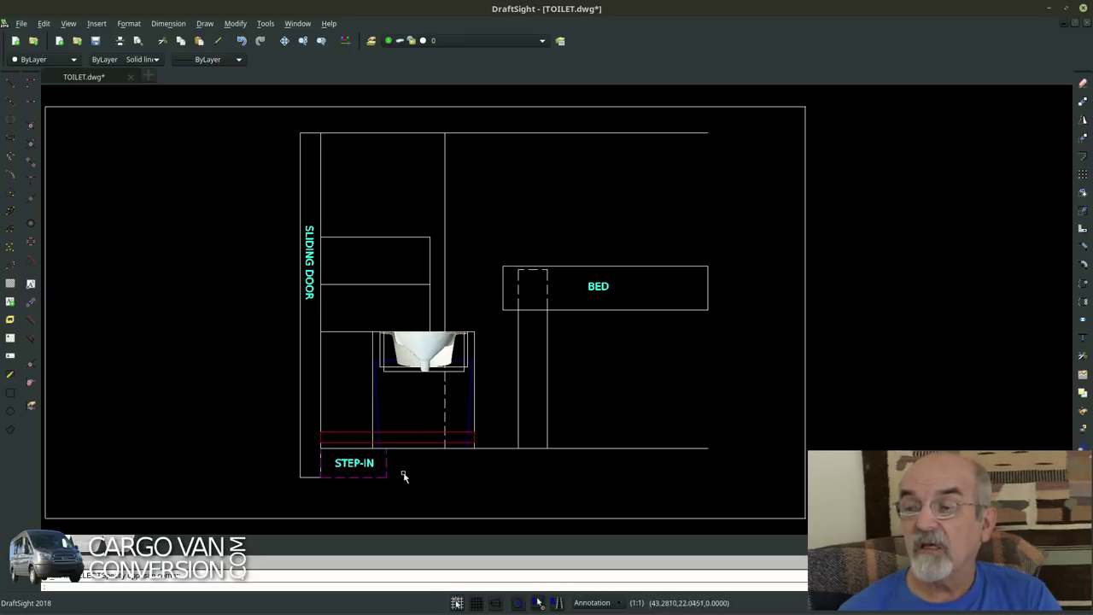
click(453, 447)
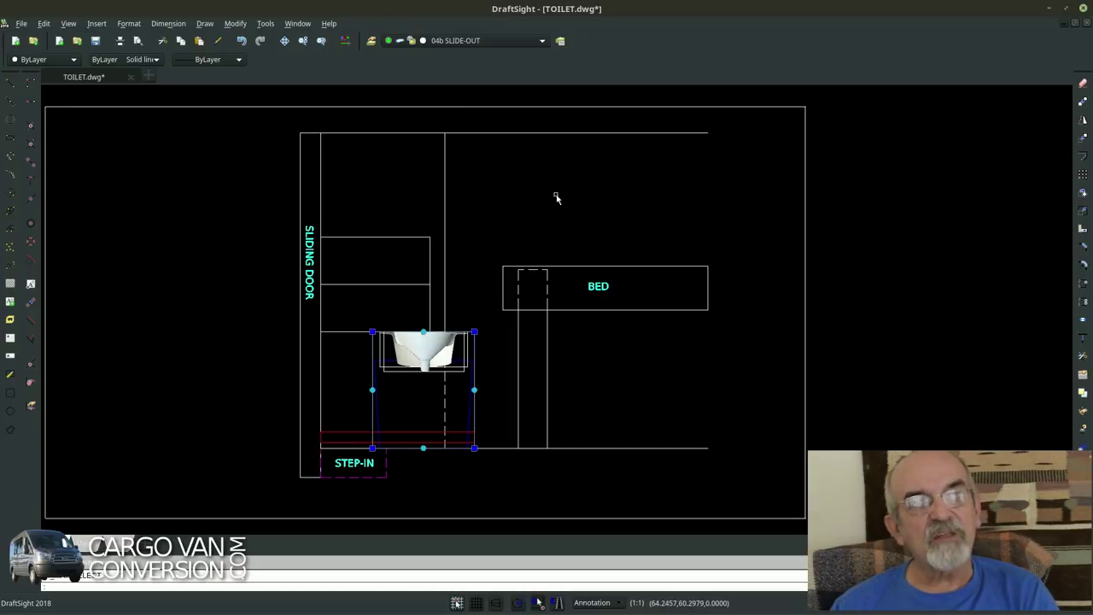